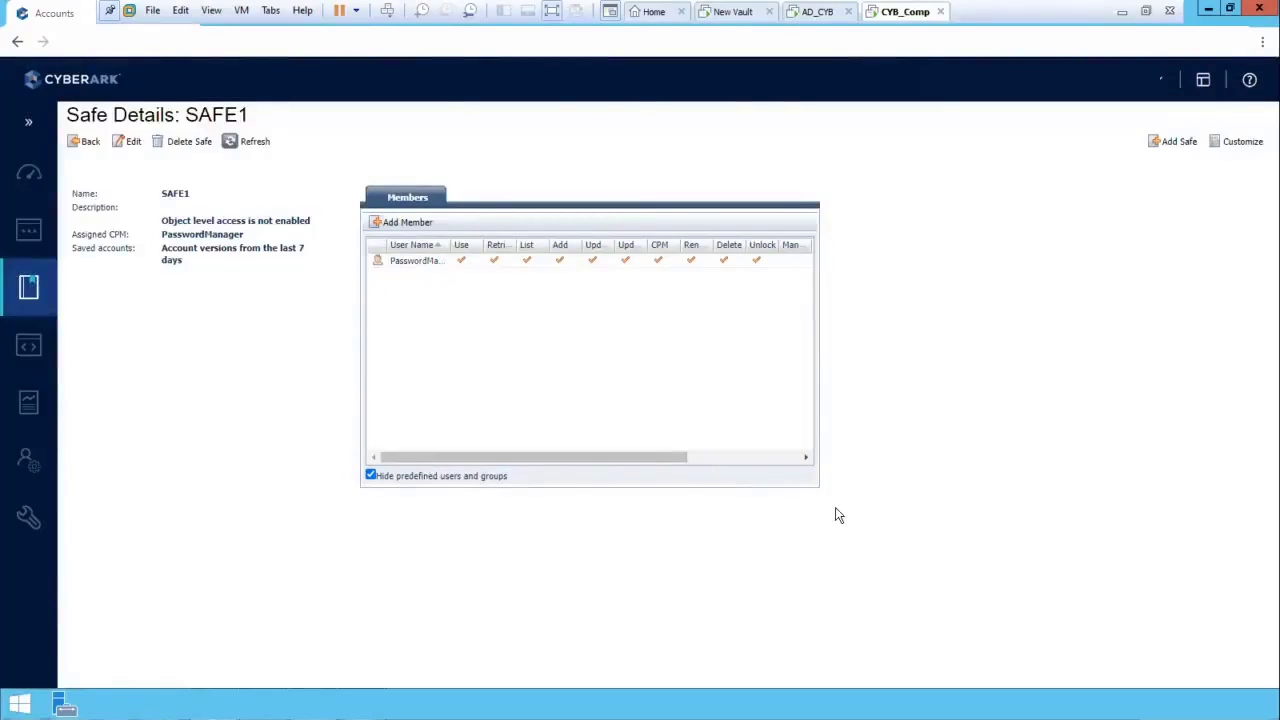
# - Review SAFE1's saved account version setting and the CPM assignment options for a new safe, leaving without creating one
pyautogui.tripleClick(220, 253)
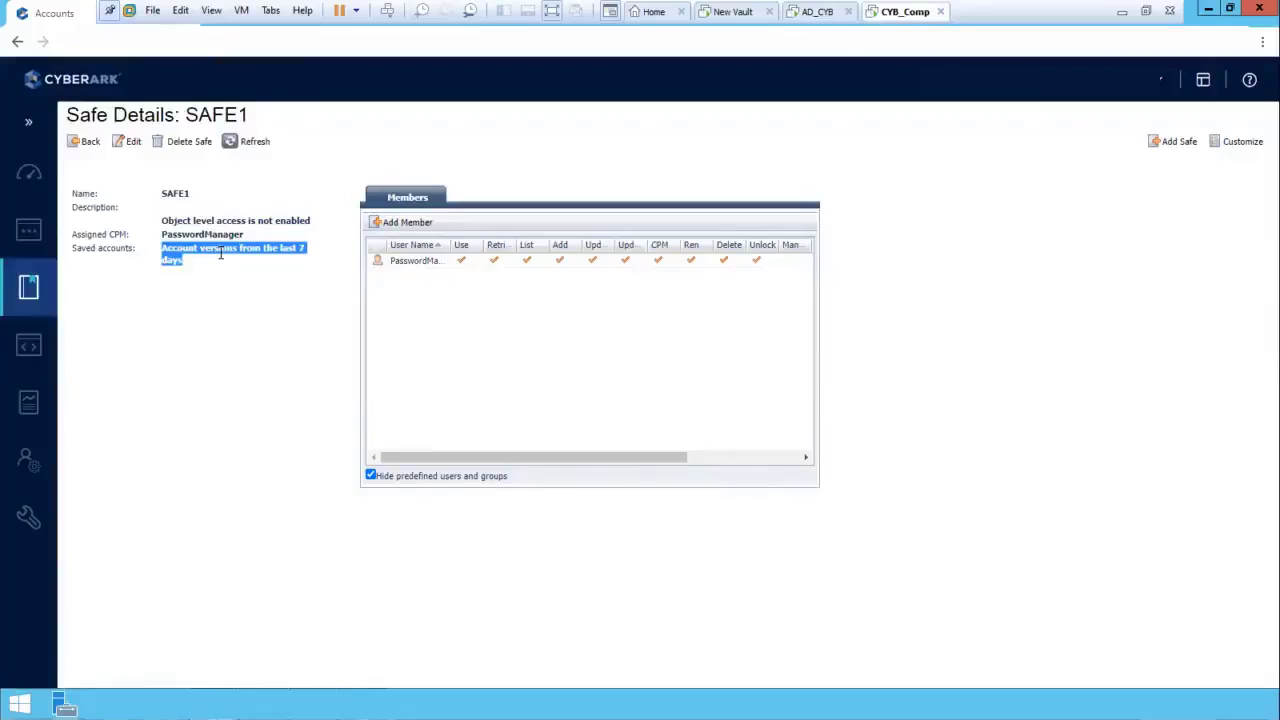
pyautogui.click(216, 265)
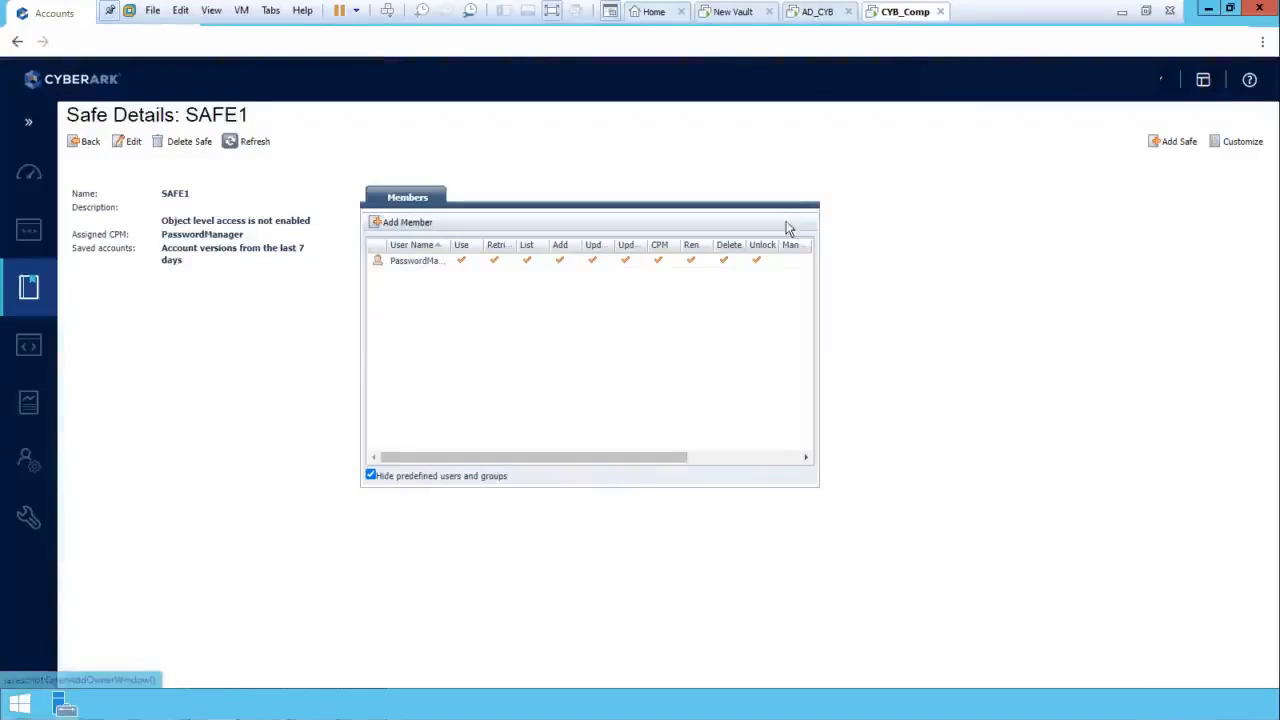
pyautogui.click(1177, 145)
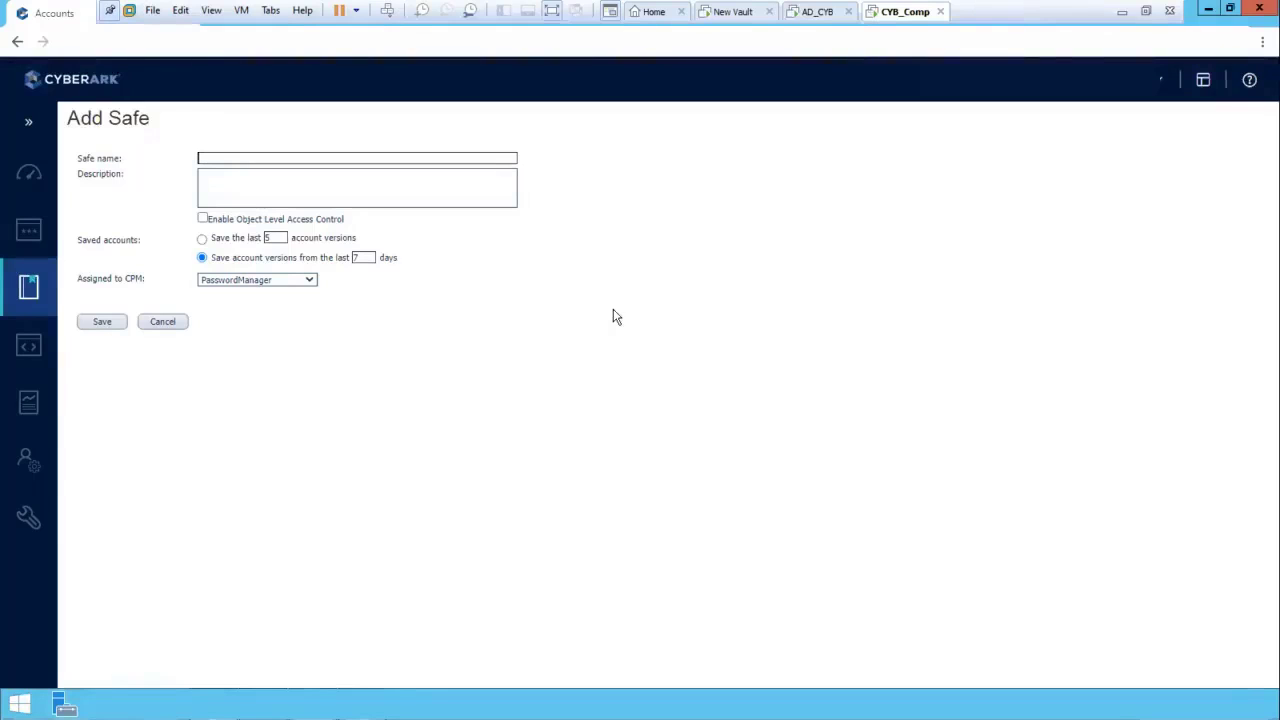
pyautogui.click(310, 281)
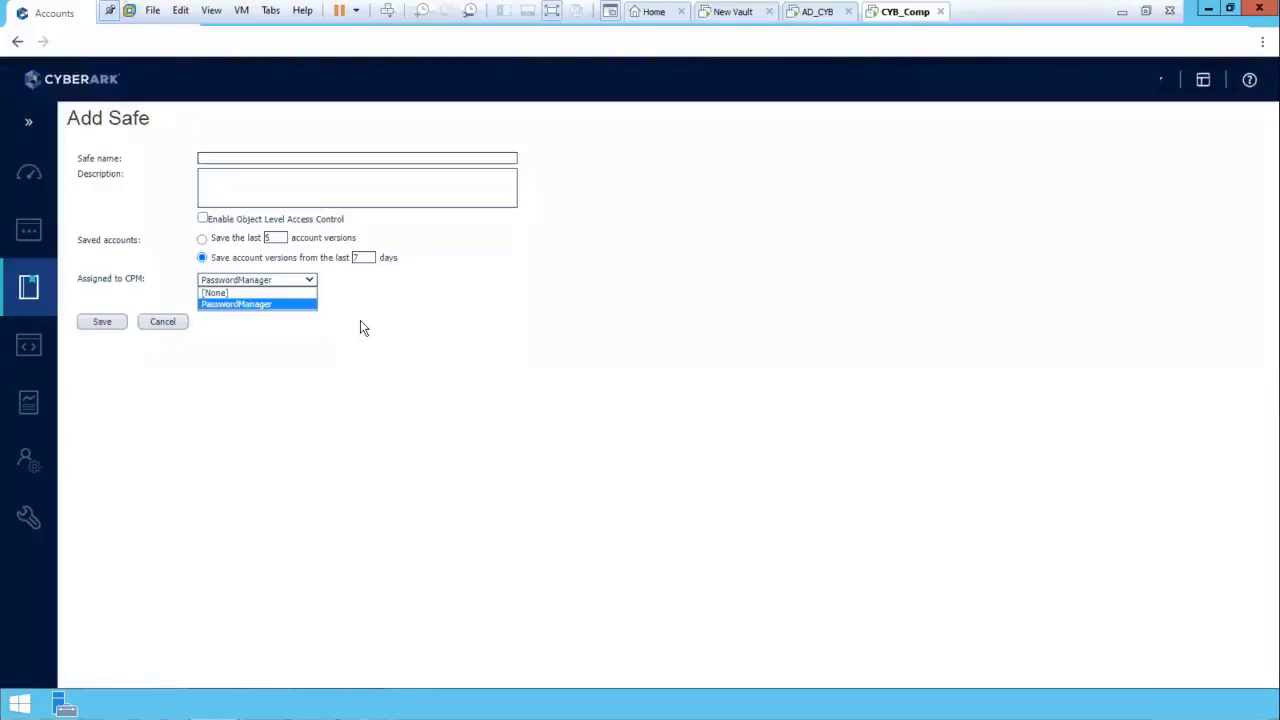
pyautogui.click(361, 322)
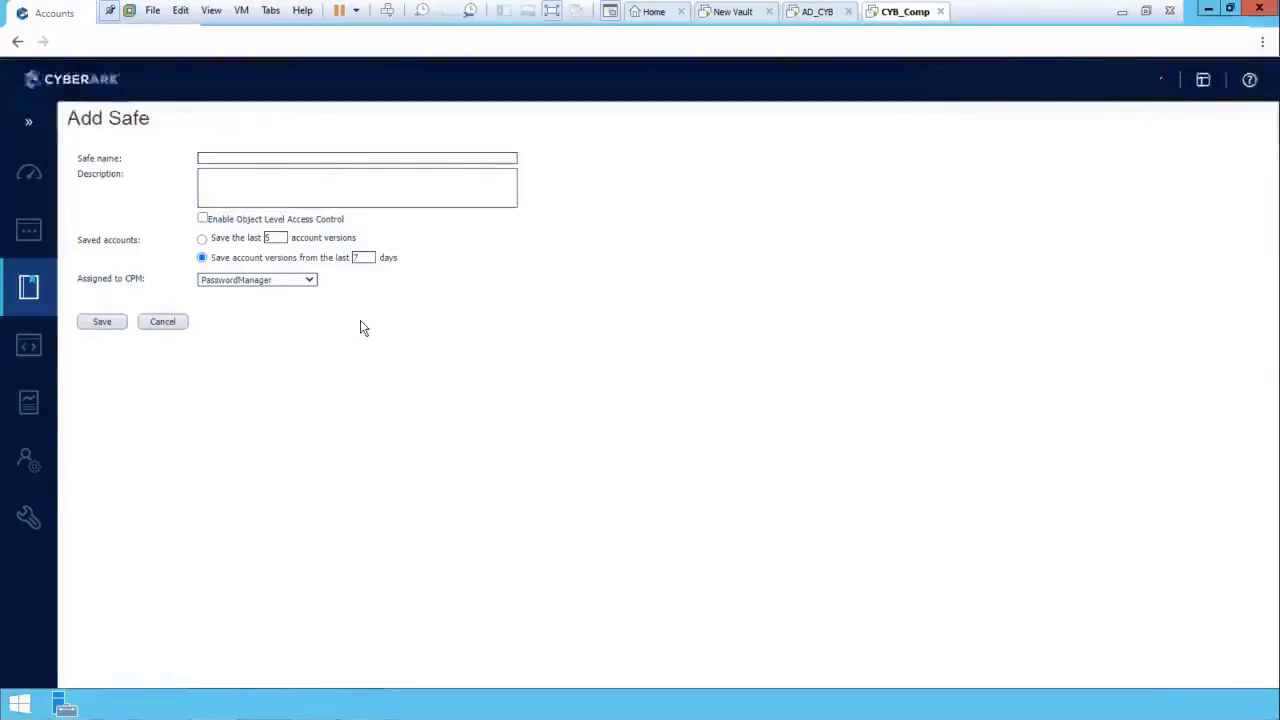
pyautogui.click(168, 323)
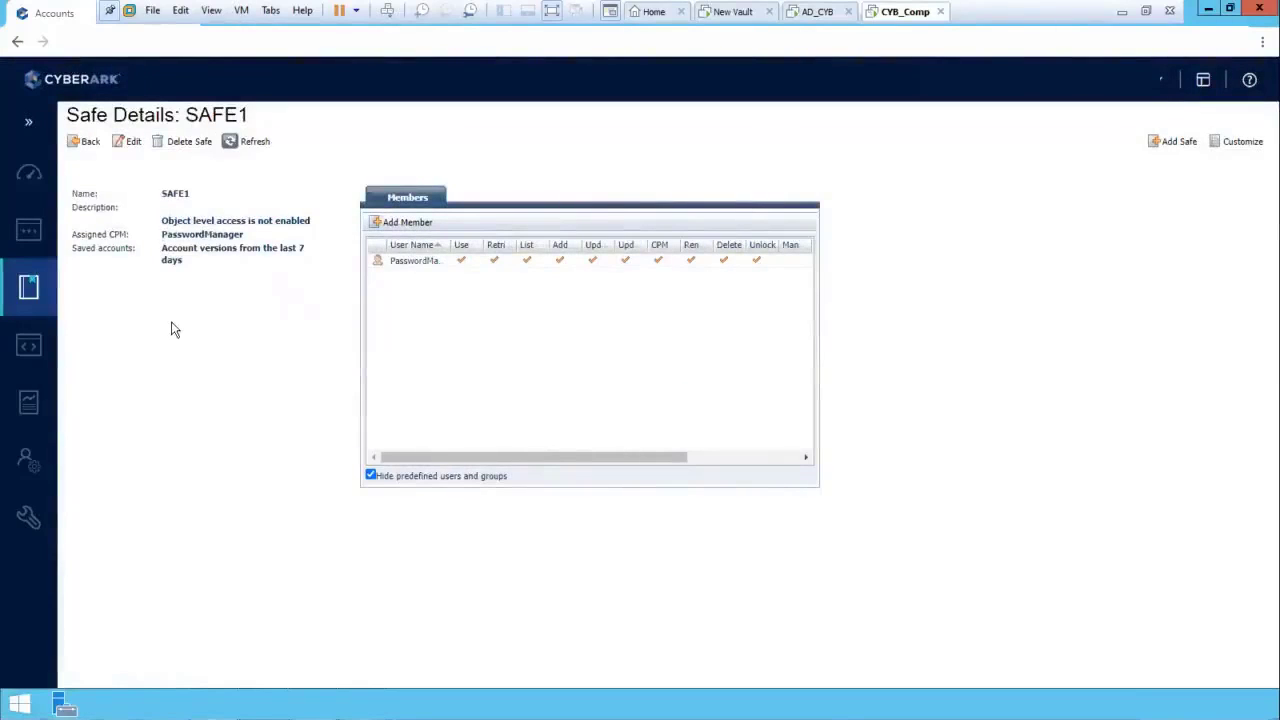
# - Start a new account from the classic accounts view, stored in SAFE1, with device type Operating System and platform Windows Domain Account
pyautogui.moveTo(40, 240)
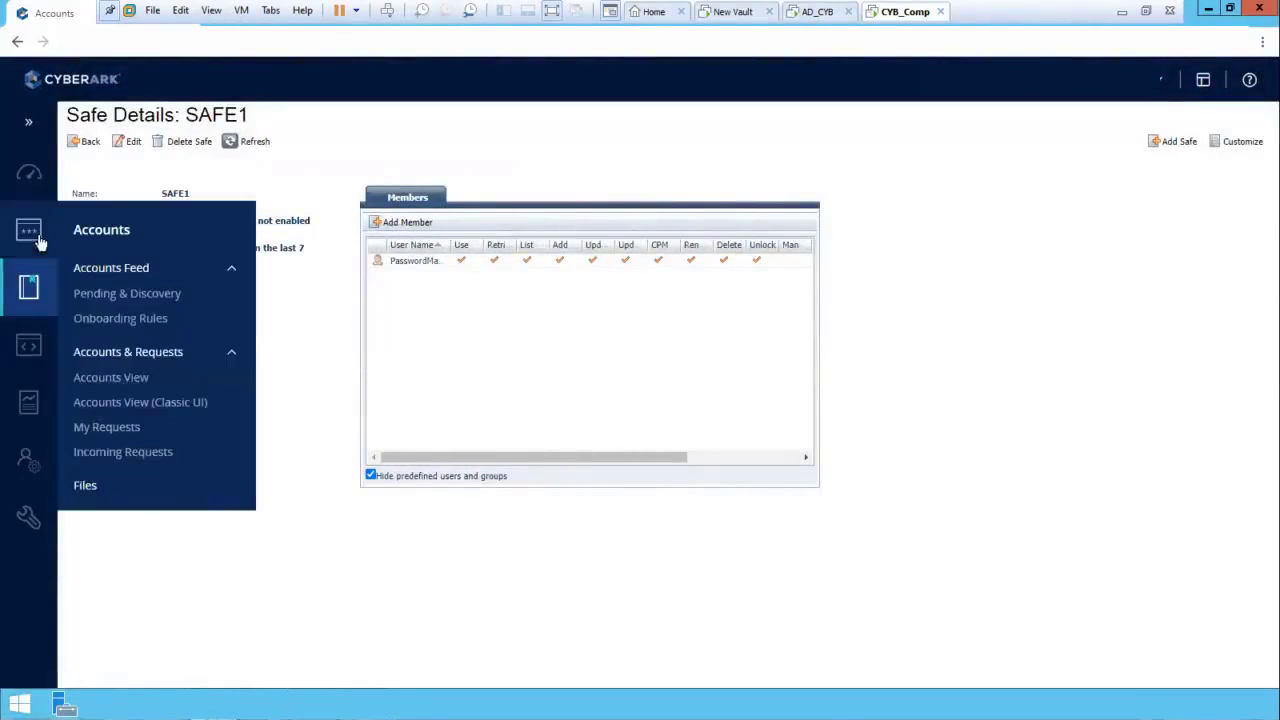
pyautogui.click(133, 406)
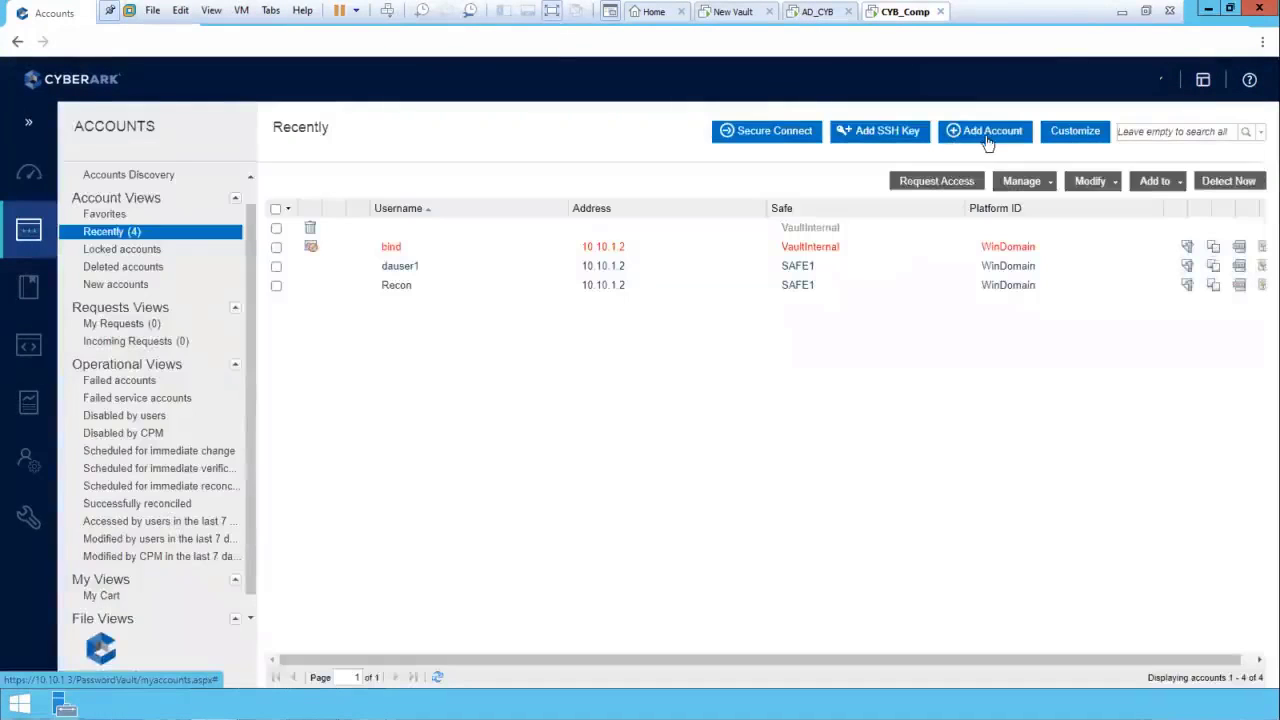
pyautogui.click(987, 140)
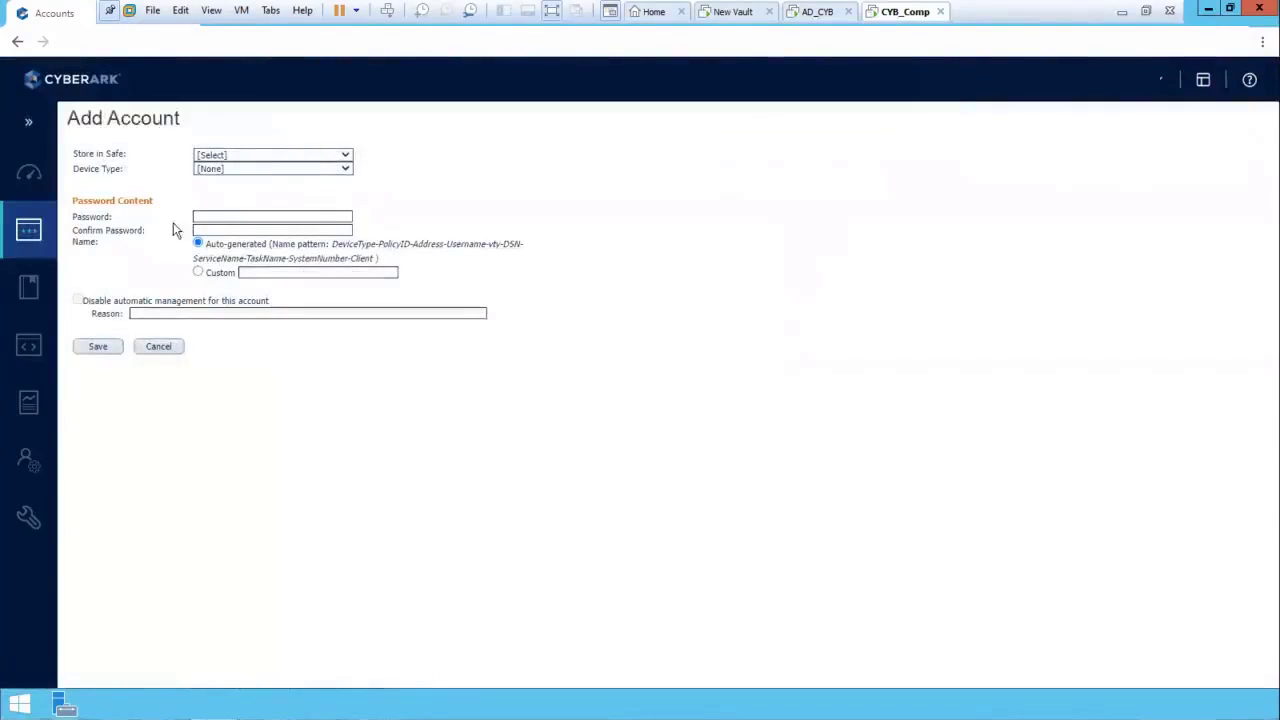
pyautogui.click(250, 158)
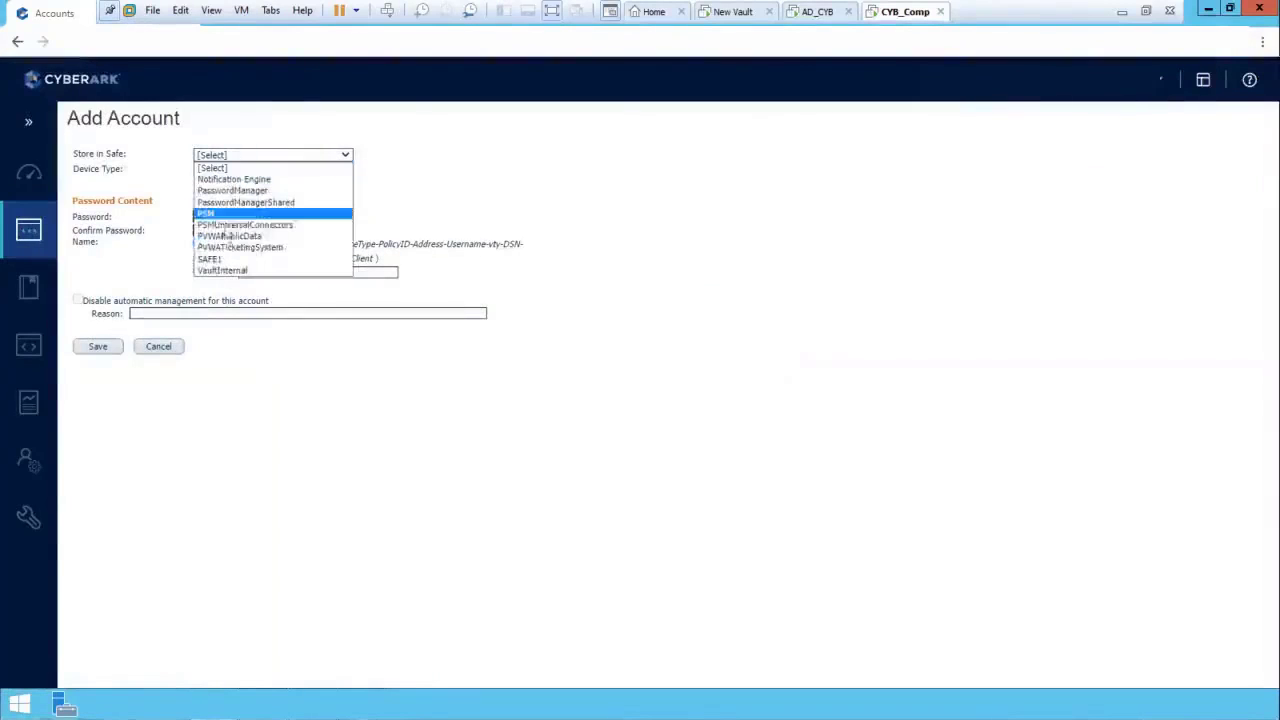
pyautogui.click(260, 257)
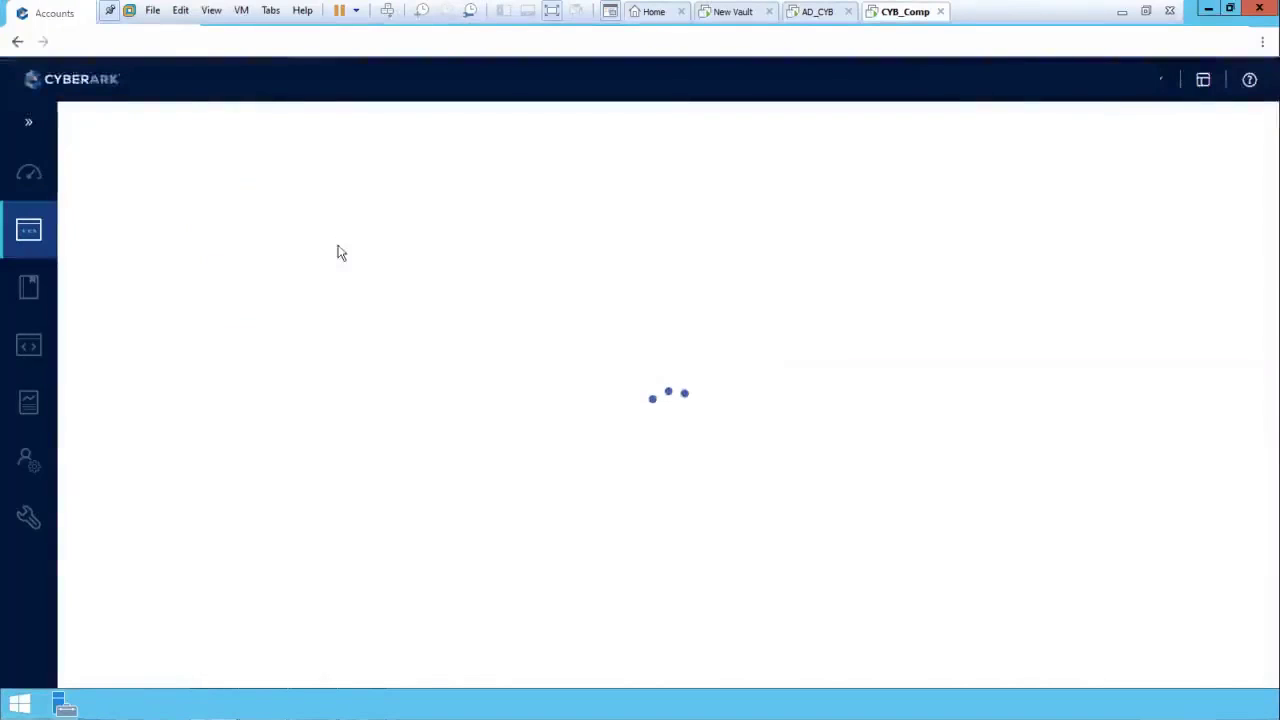
pyautogui.click(272, 170)
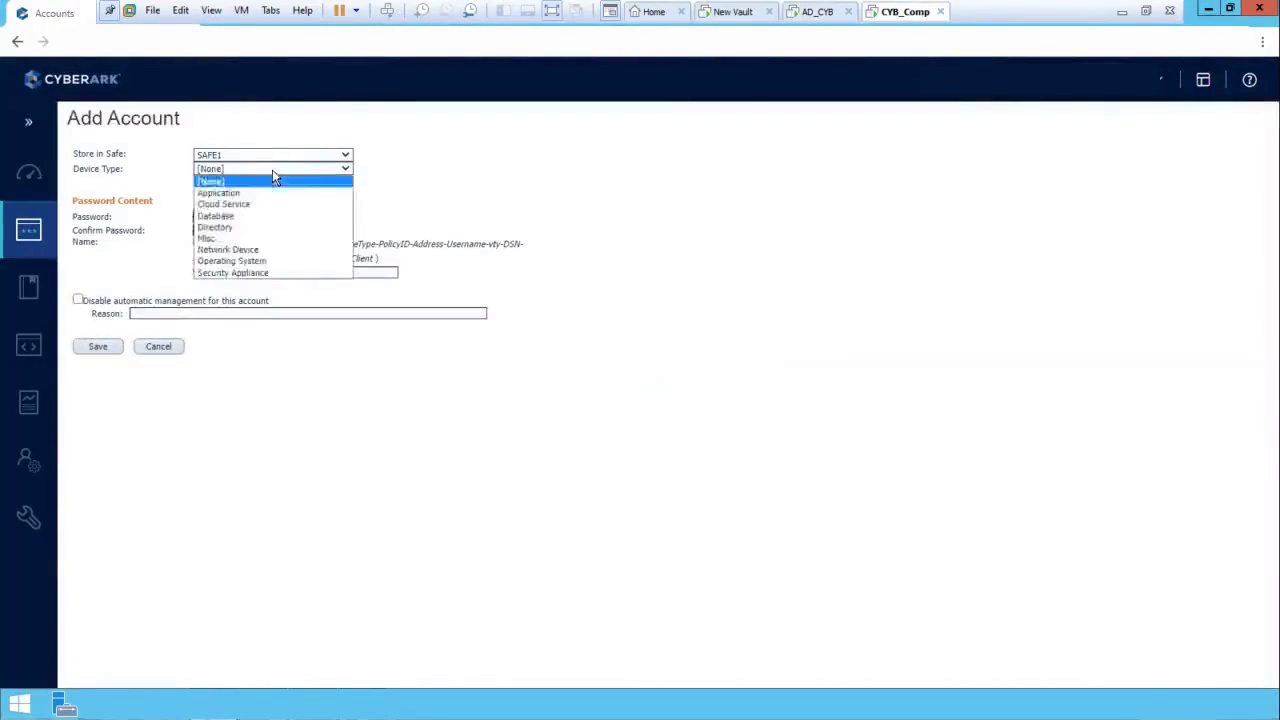
pyautogui.click(240, 262)
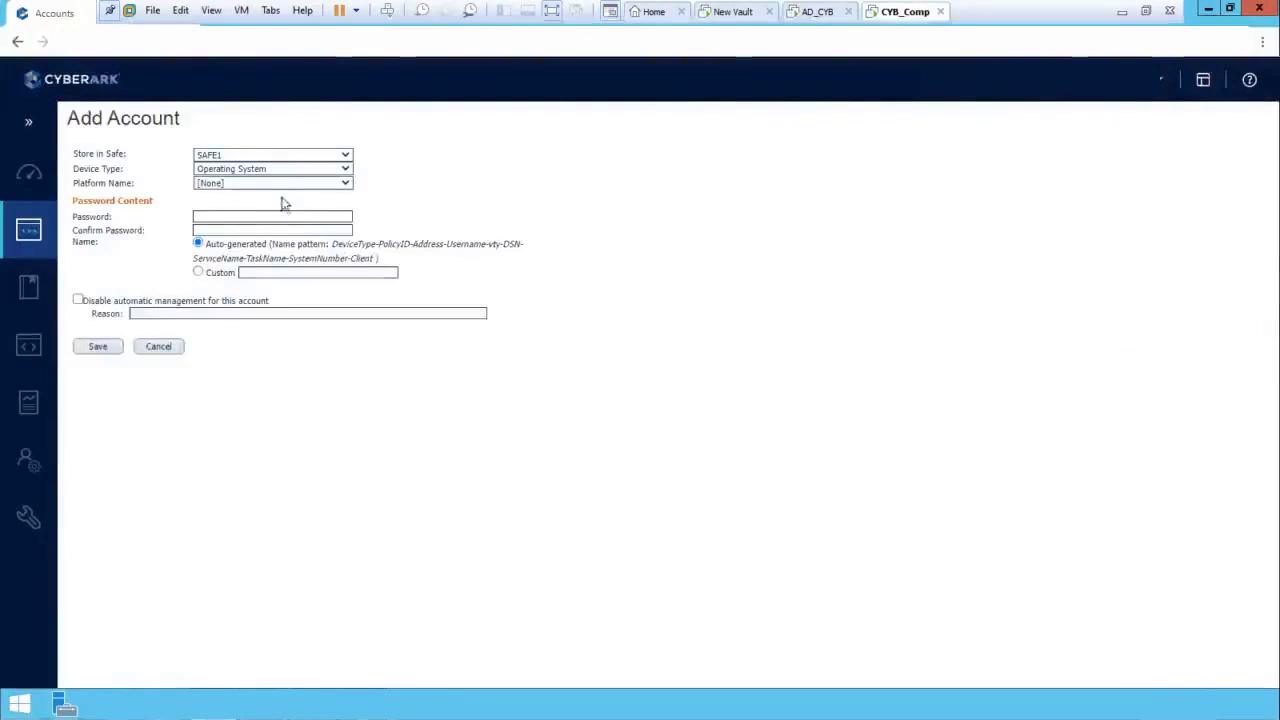
pyautogui.click(280, 185)
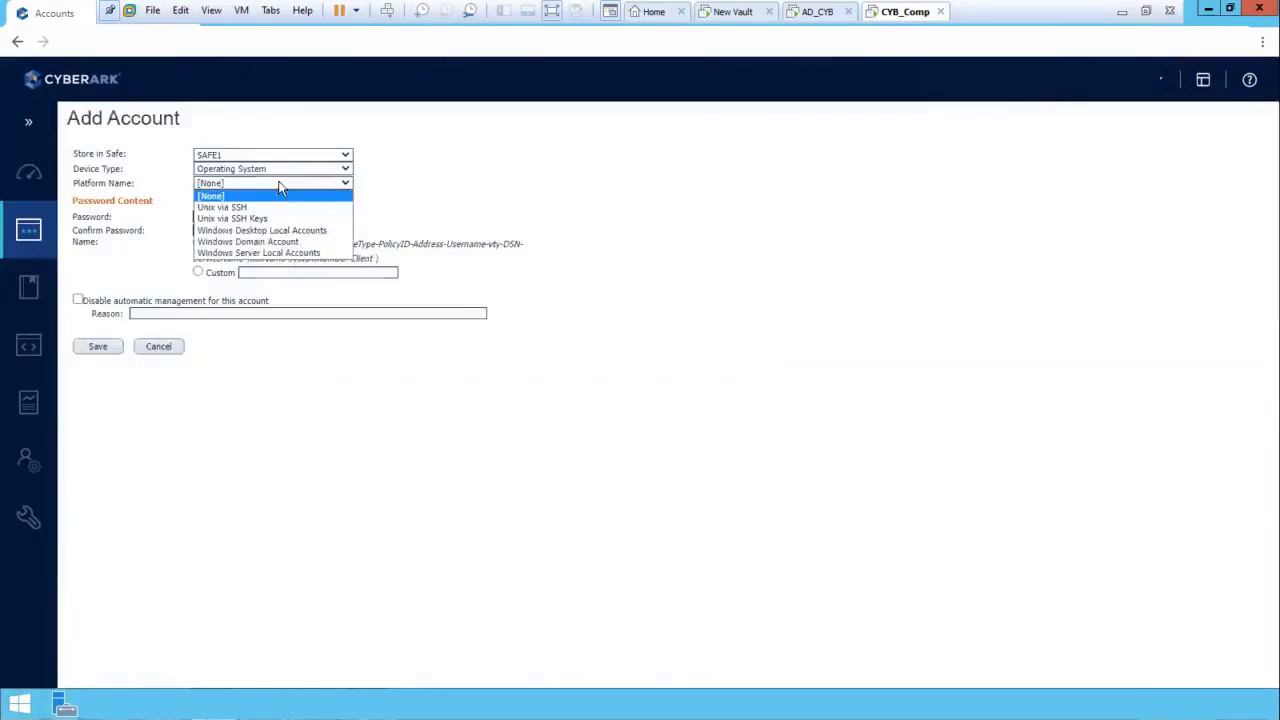
pyautogui.click(255, 243)
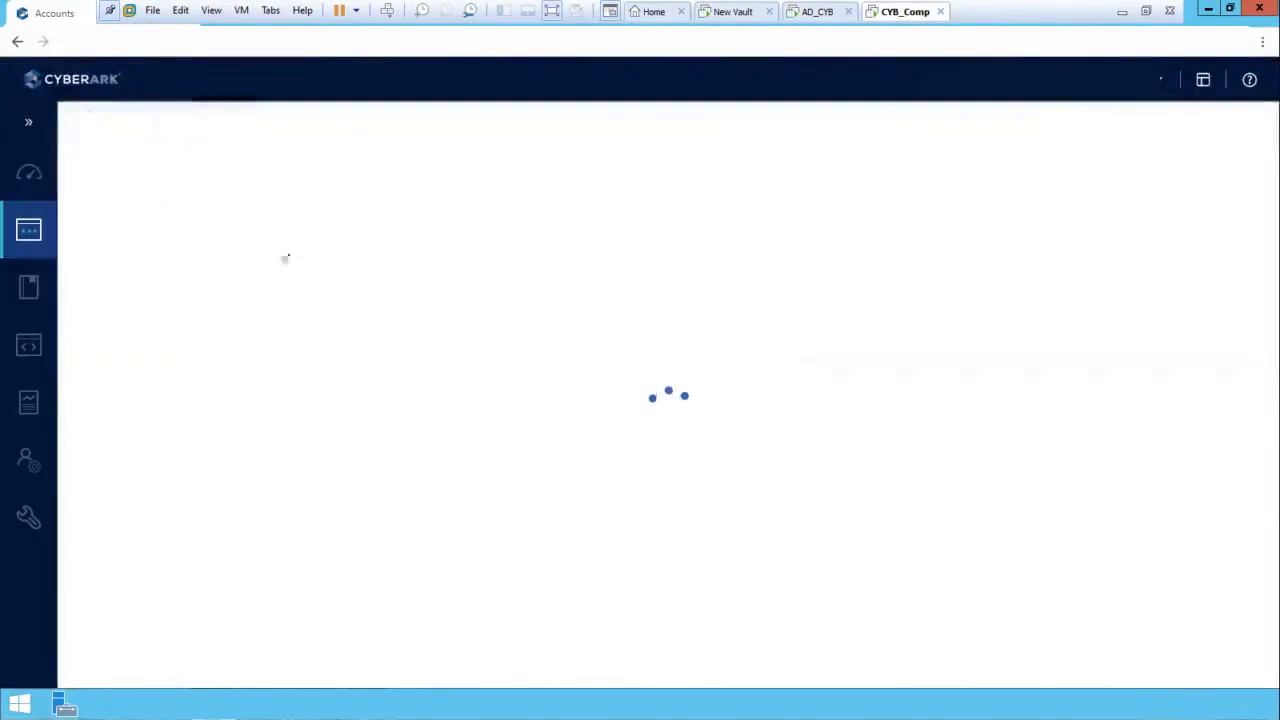
# - Set the address to 10.10.1.2 and the username to user2, enable Log On To with the resolved domain, and save the account
pyautogui.doubleClick(244, 207)
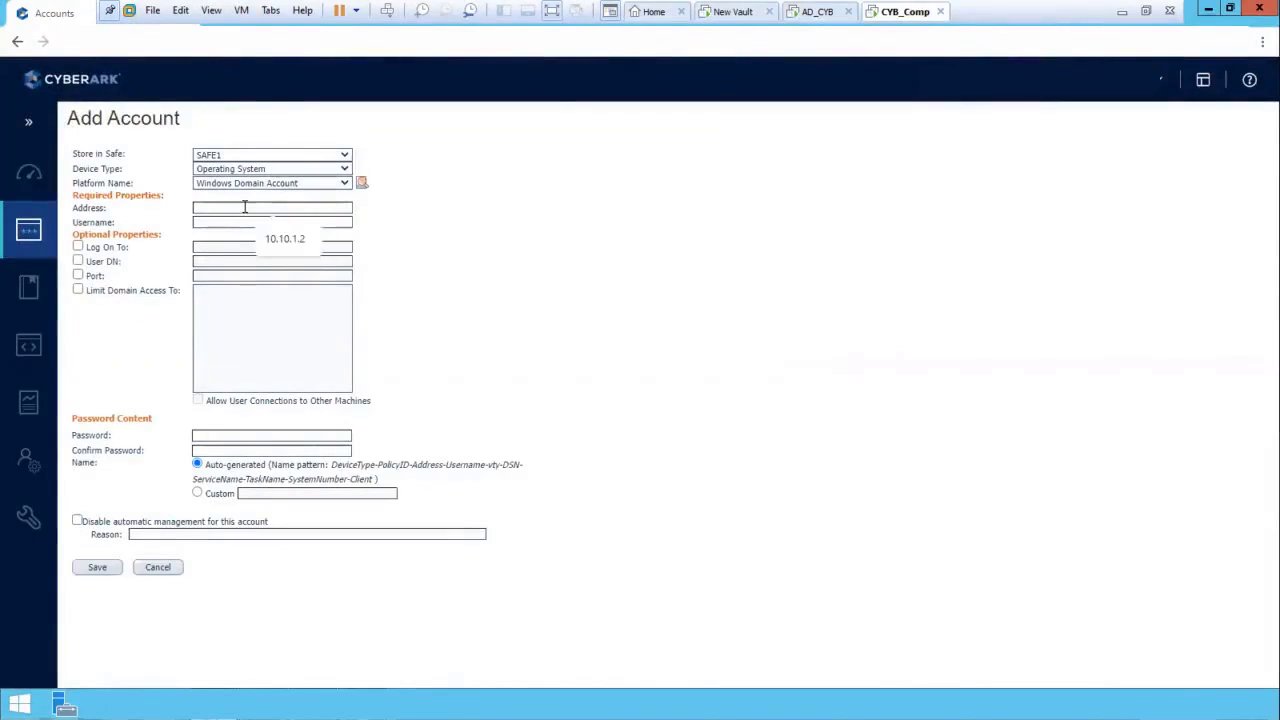
pyautogui.press('Down')
pyautogui.click(281, 239)
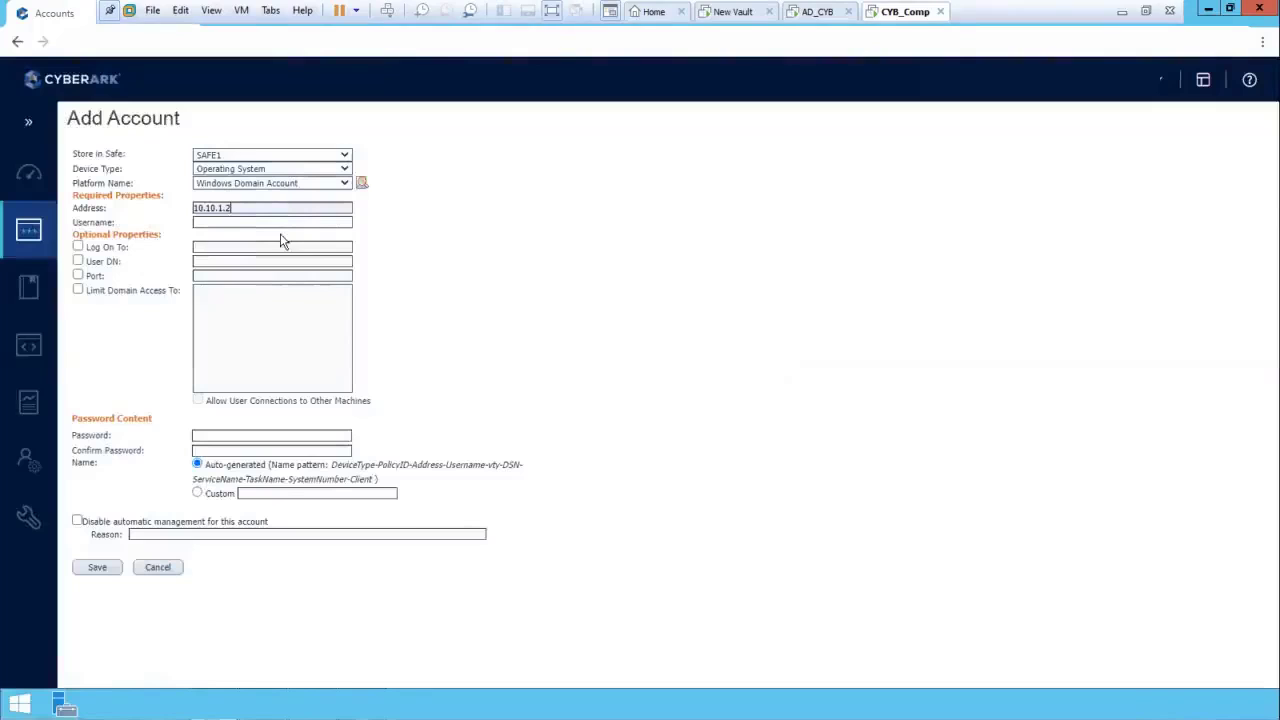
pyautogui.click(238, 221)
pyautogui.write('user2')
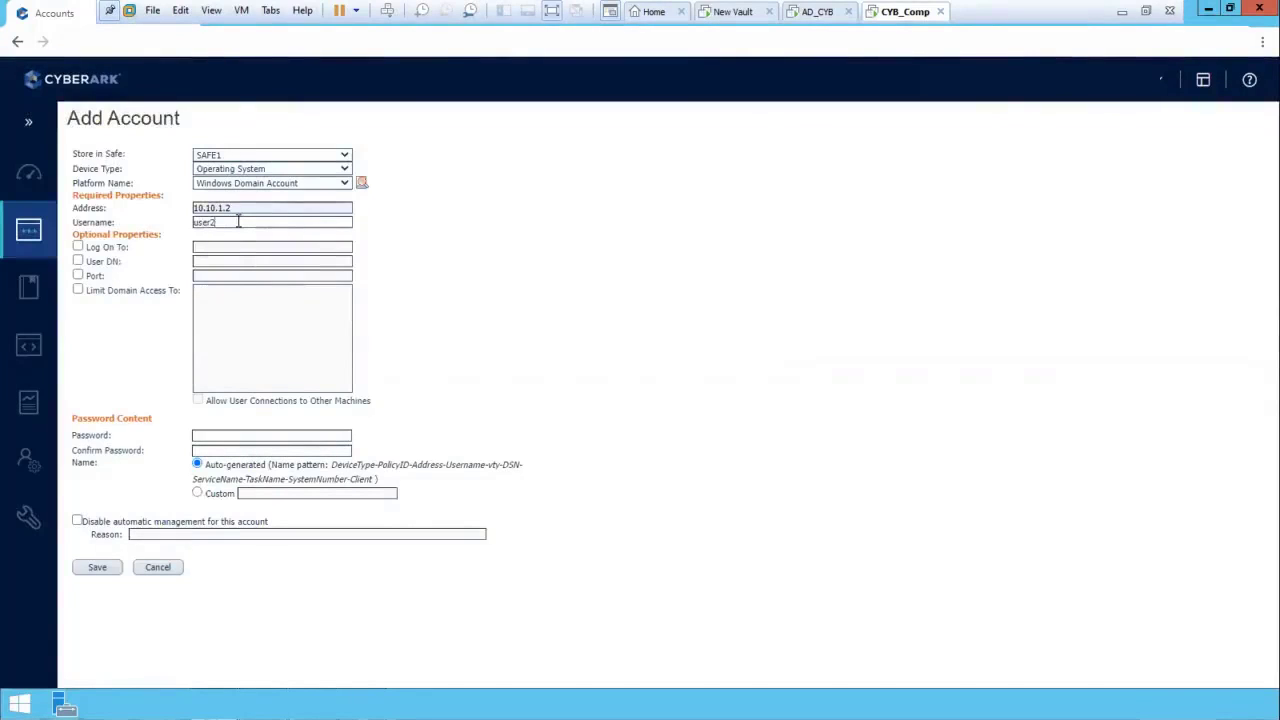
pyautogui.click(78, 246)
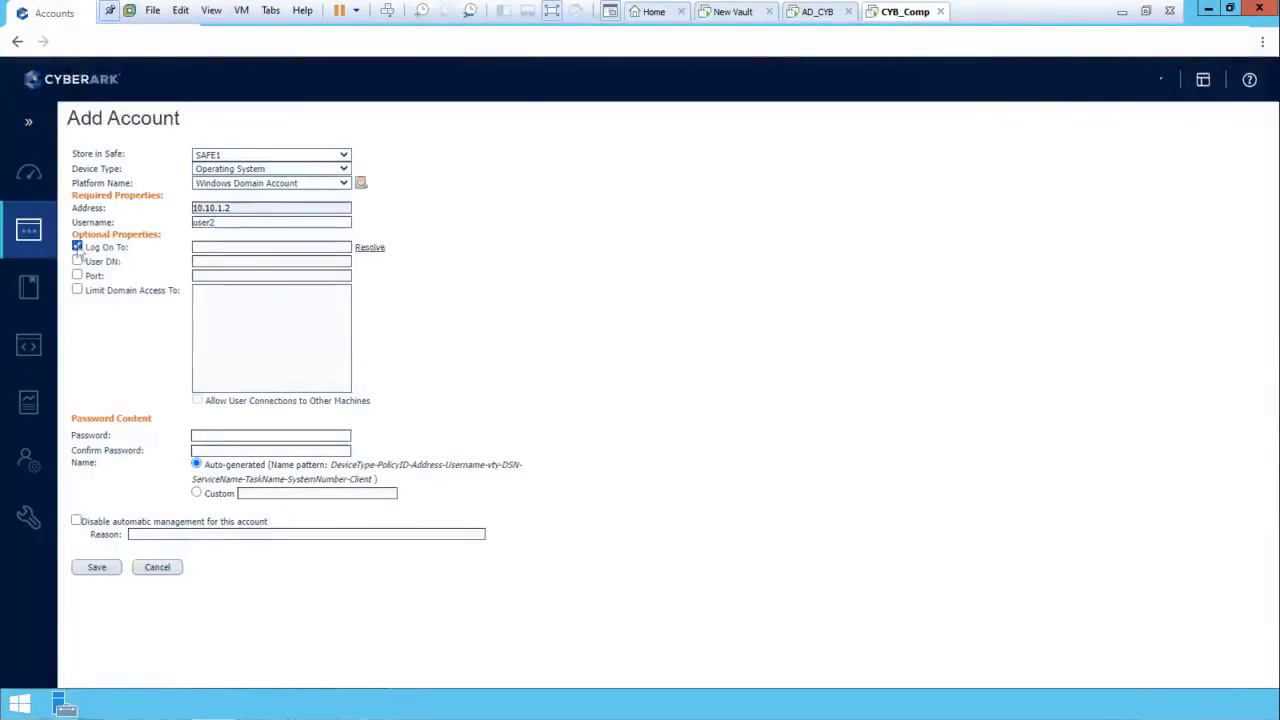
pyautogui.click(377, 248)
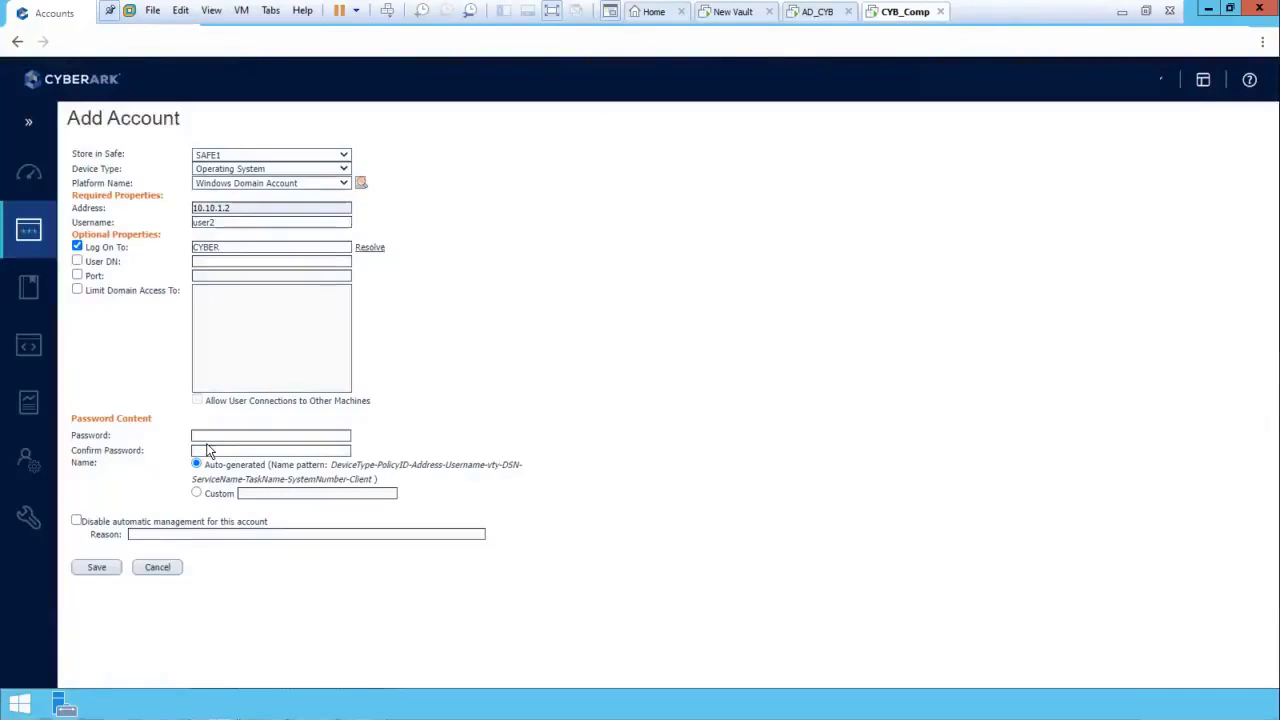
pyautogui.click(96, 567)
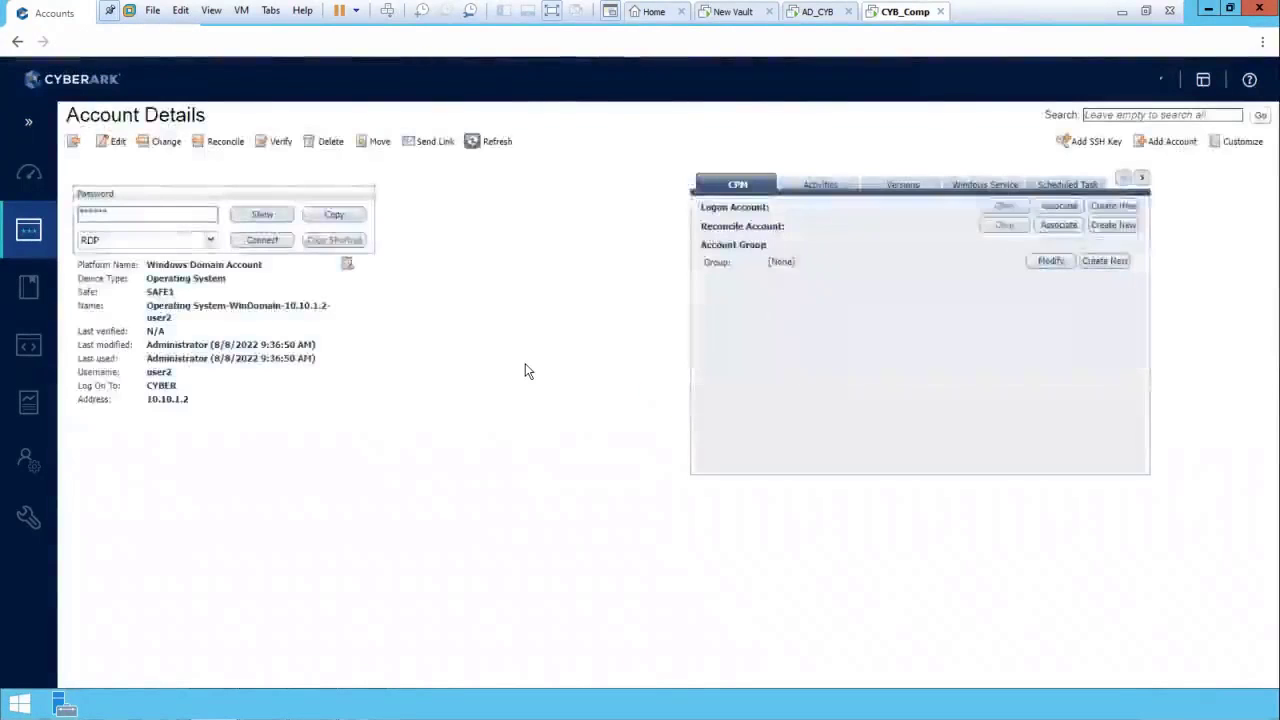
# - Associate the Recon account from SAFE1 as the reconcile account for user2
pyautogui.click(1059, 225)
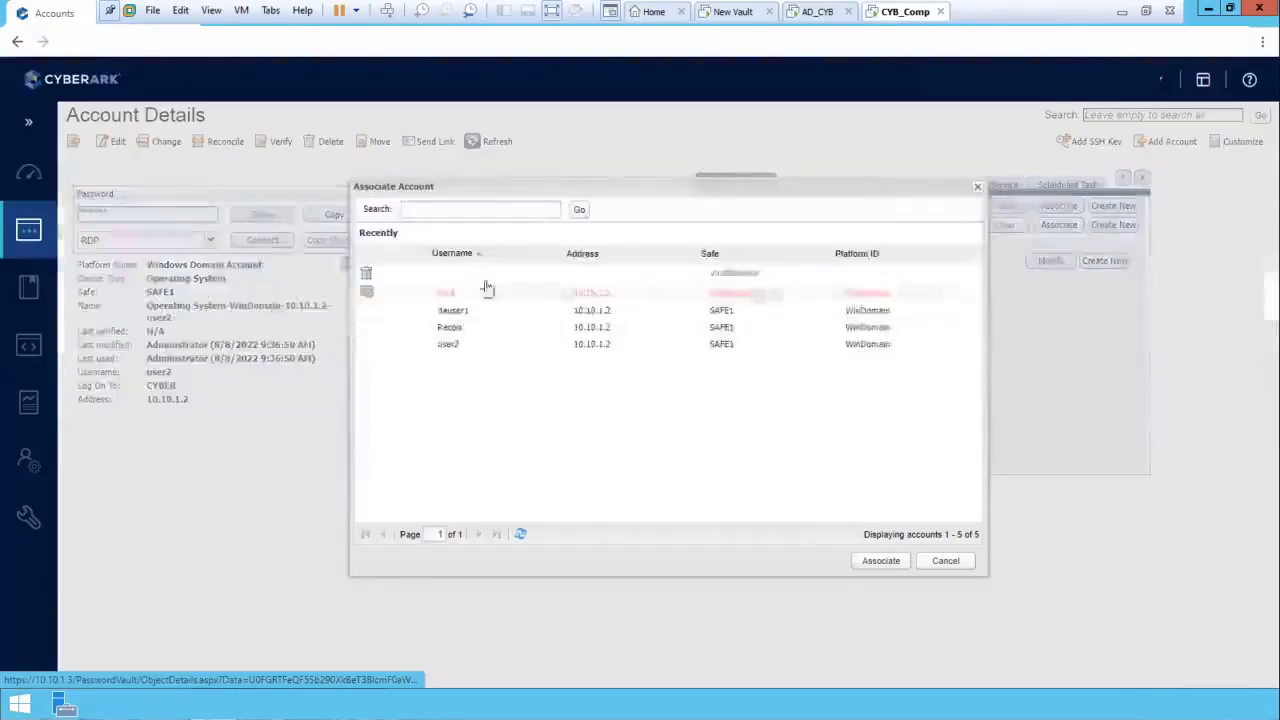
pyautogui.click(451, 329)
pyautogui.click(888, 566)
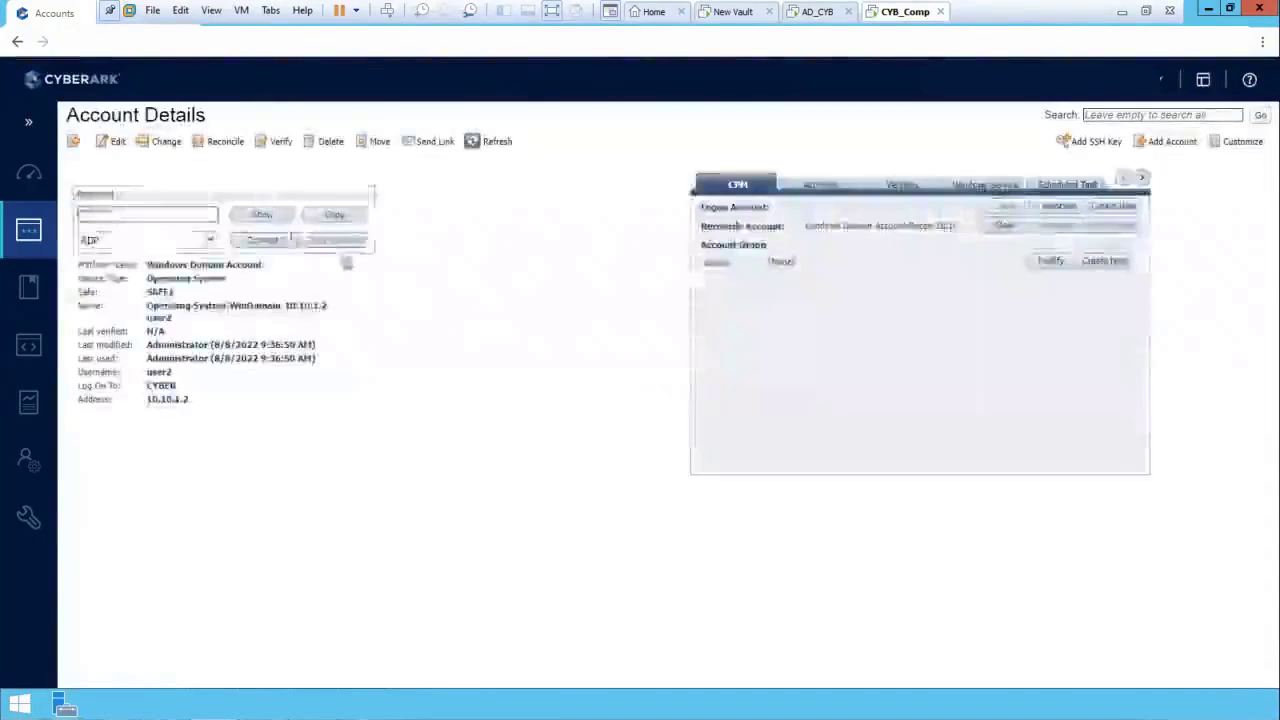
# - Reveal the stored password of user2, giving "tst" as the reason for the operation
pyautogui.click(272, 213)
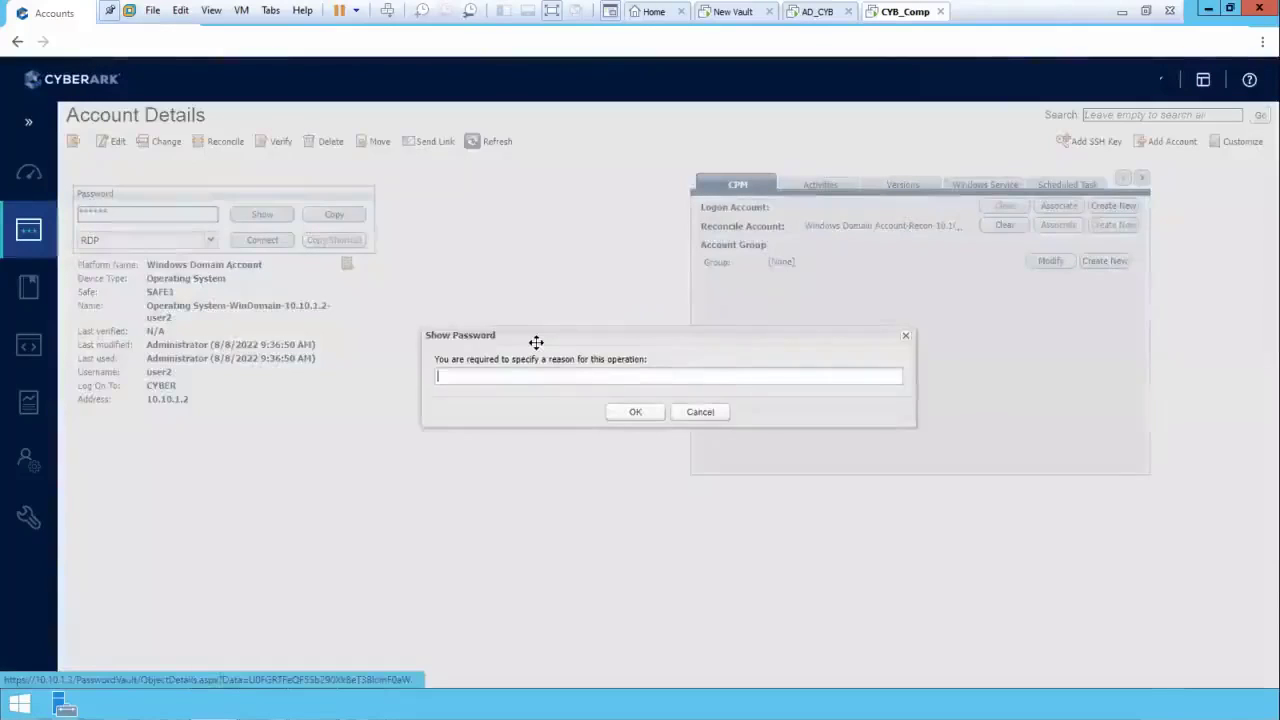
pyautogui.write('tst')
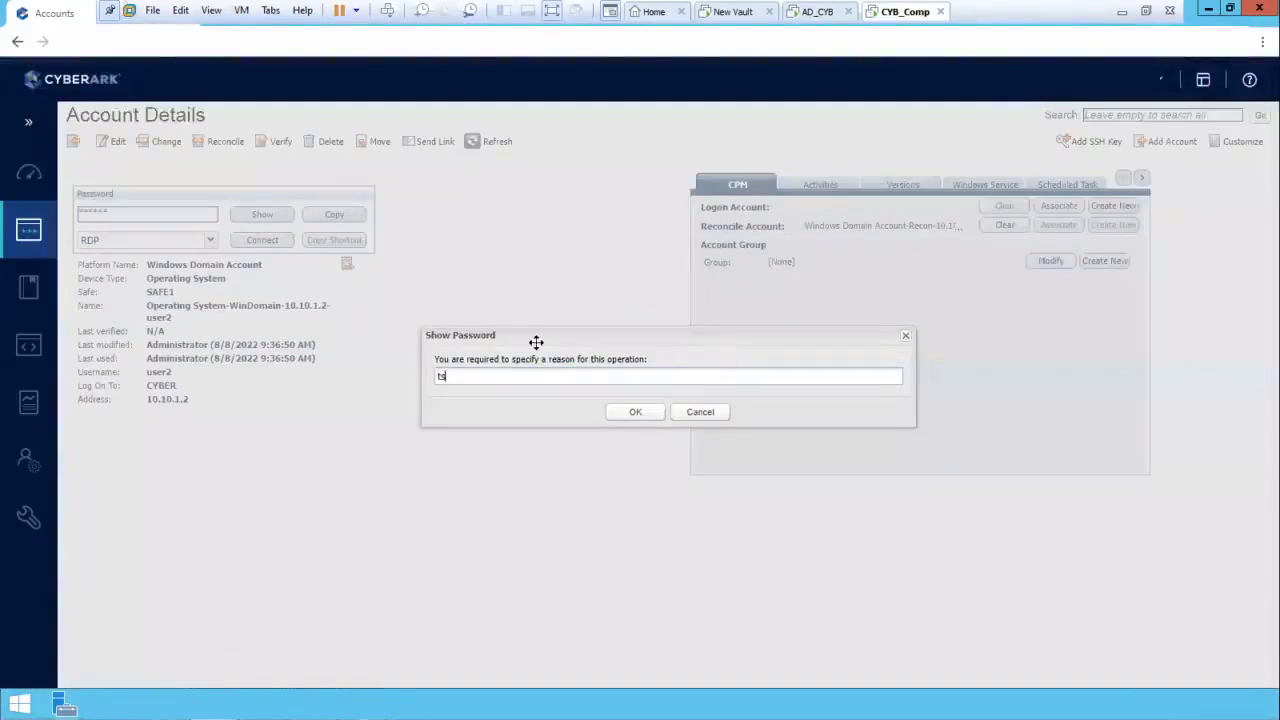
pyautogui.click(636, 413)
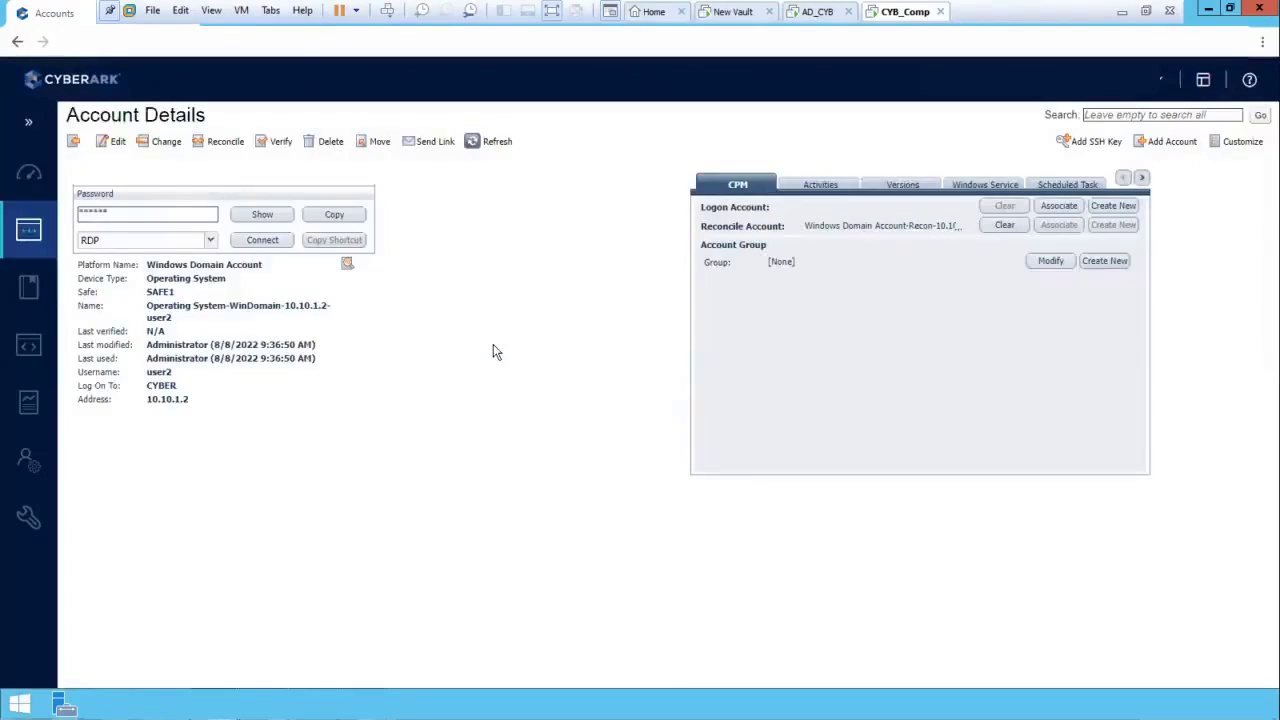
# - Request immediate verification of user2's password and refresh the account details to check its CPM status
pyautogui.click(280, 143)
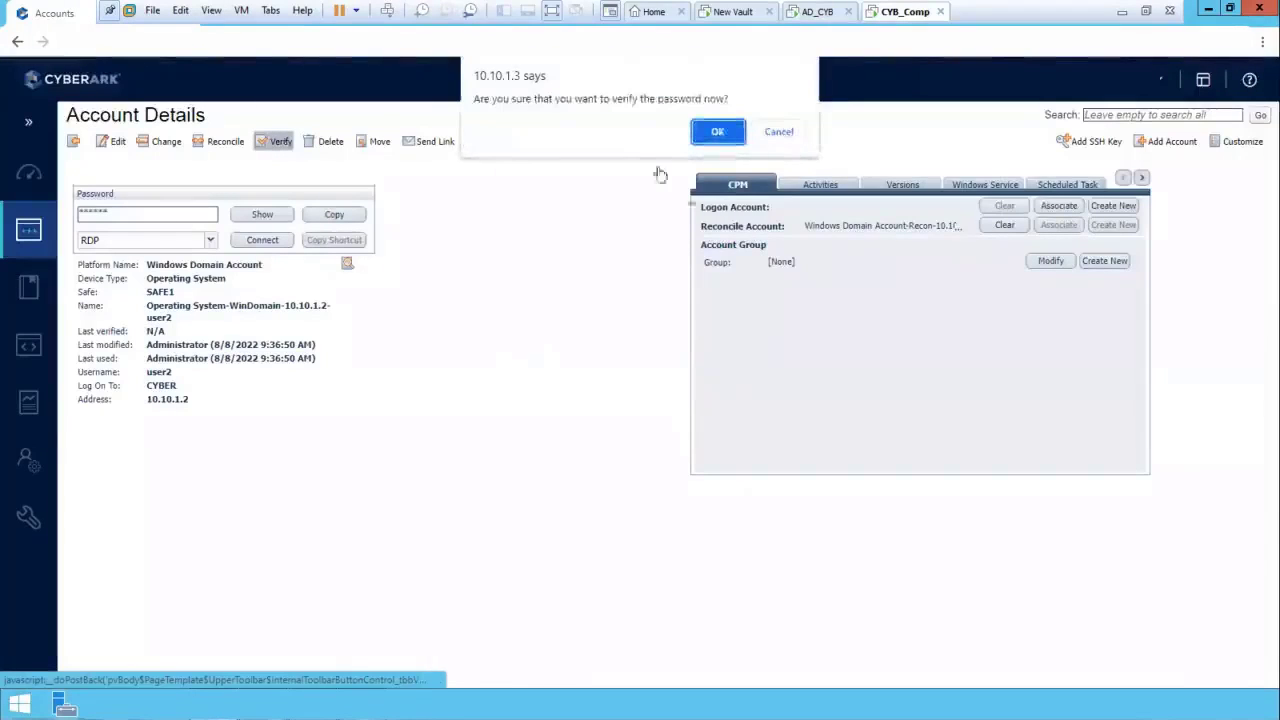
pyautogui.click(718, 134)
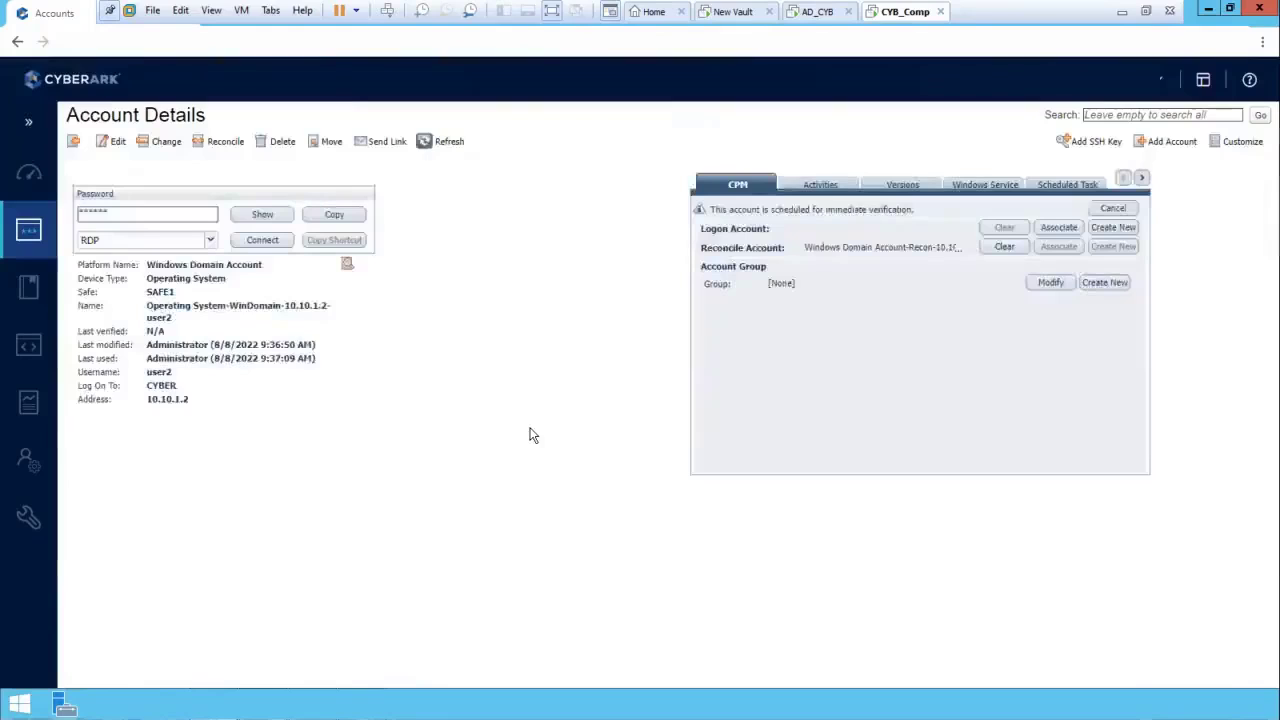
pyautogui.tripleClick(857, 212)
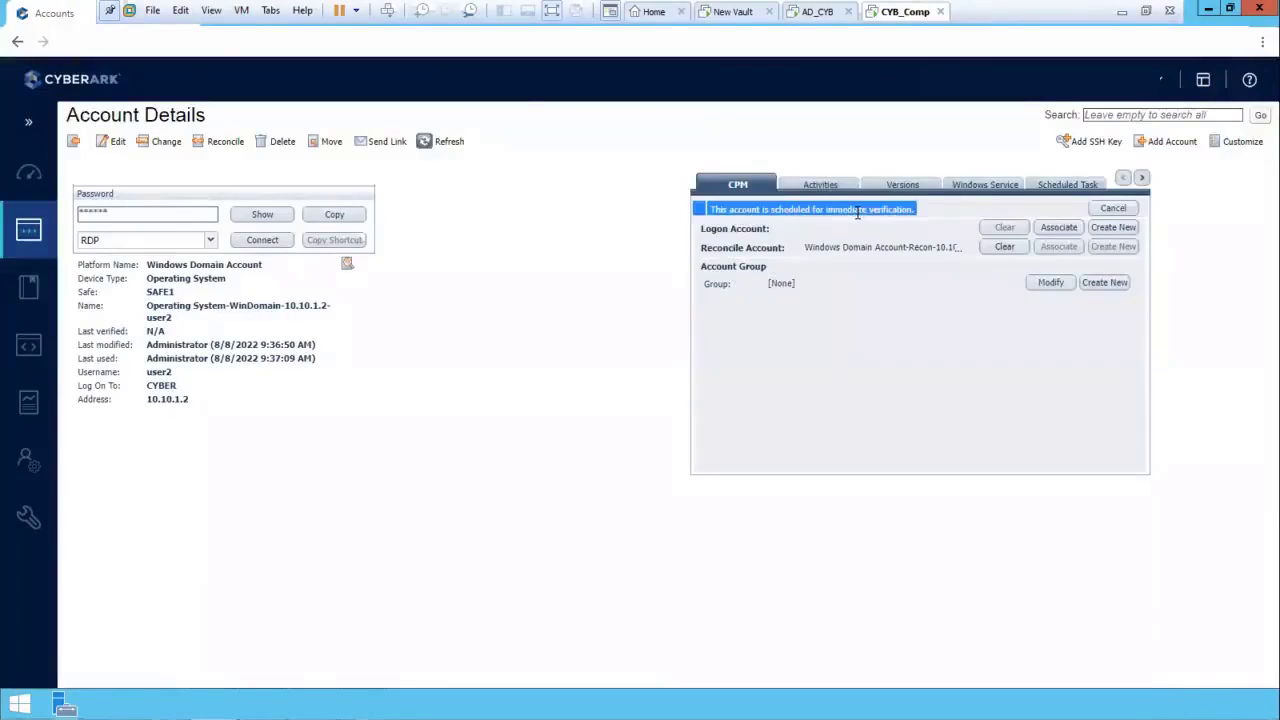
pyautogui.click(448, 141)
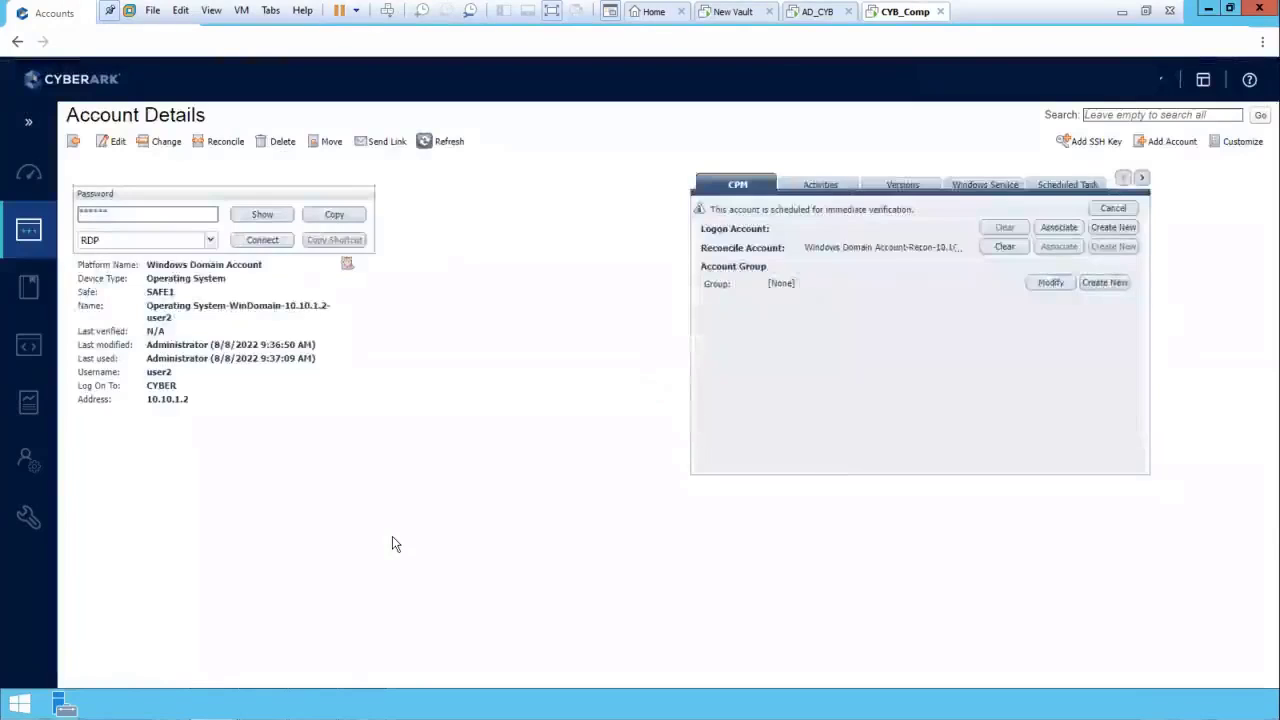
# - Restart the CyberArk Password Manager service in the Services window, and refresh user2's account details to check the verification status
pyautogui.click(316, 704)
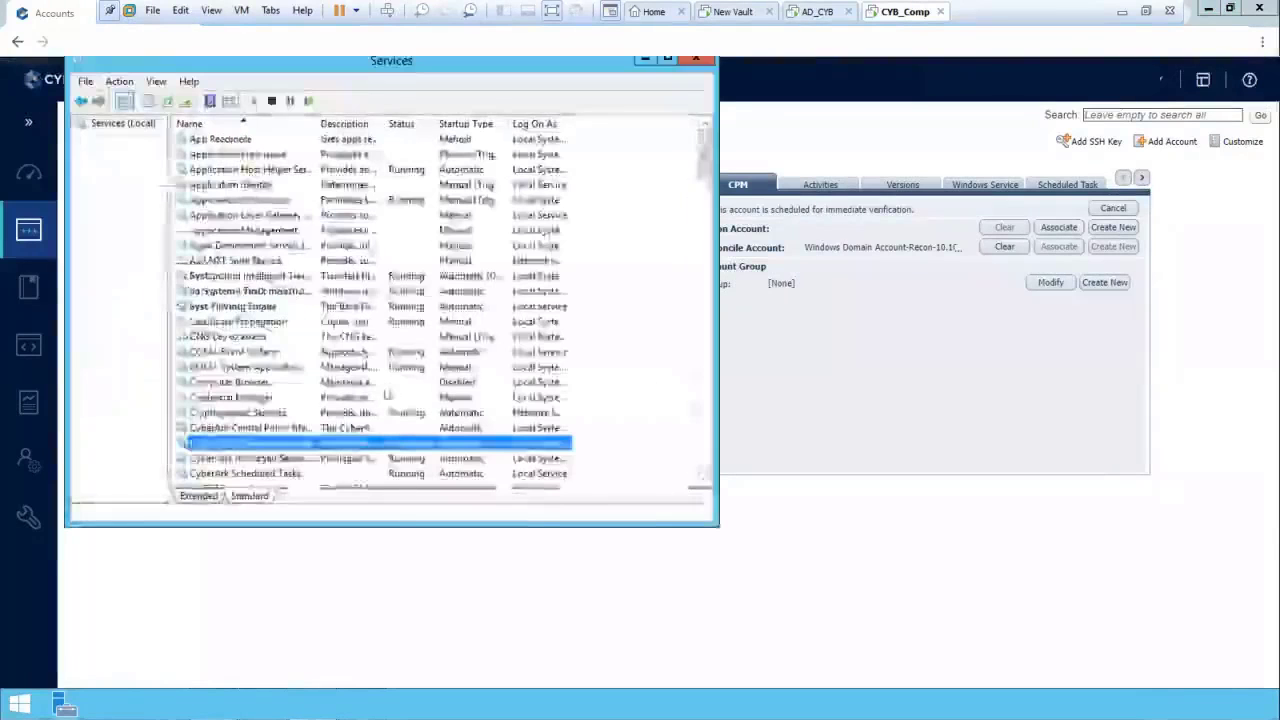
pyautogui.click(309, 102)
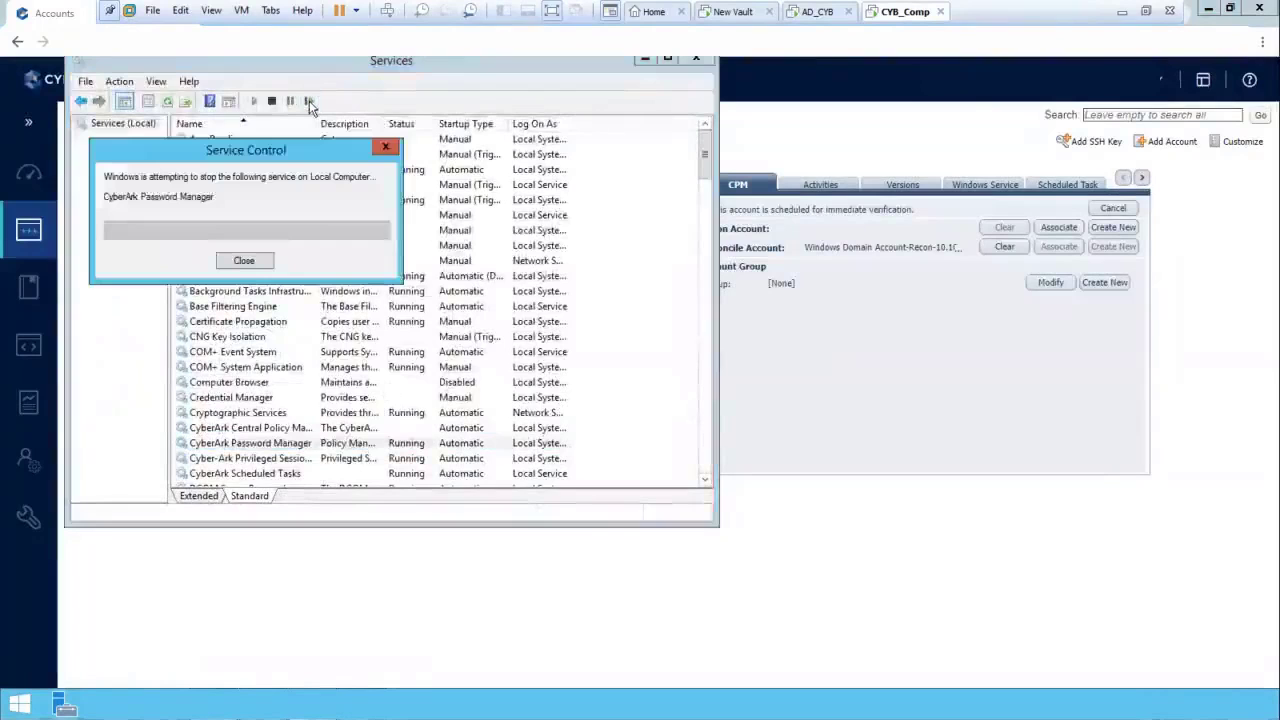
pyautogui.click(679, 610)
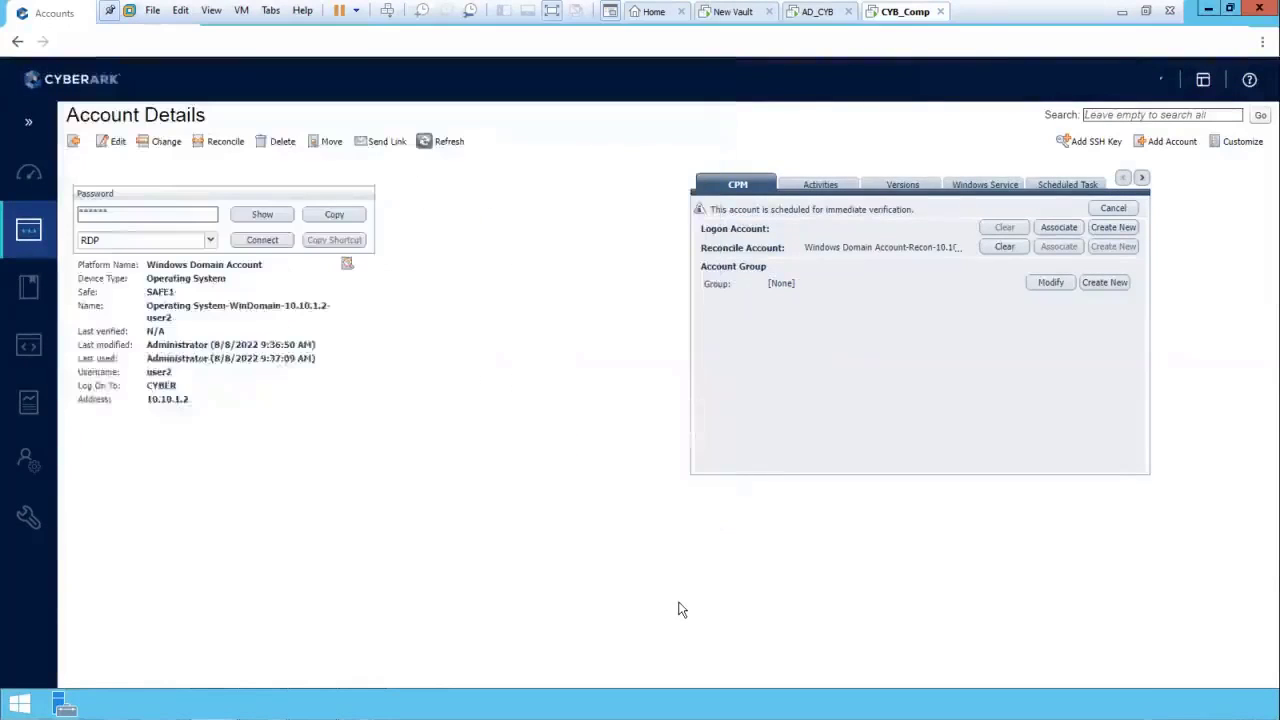
pyautogui.click(441, 143)
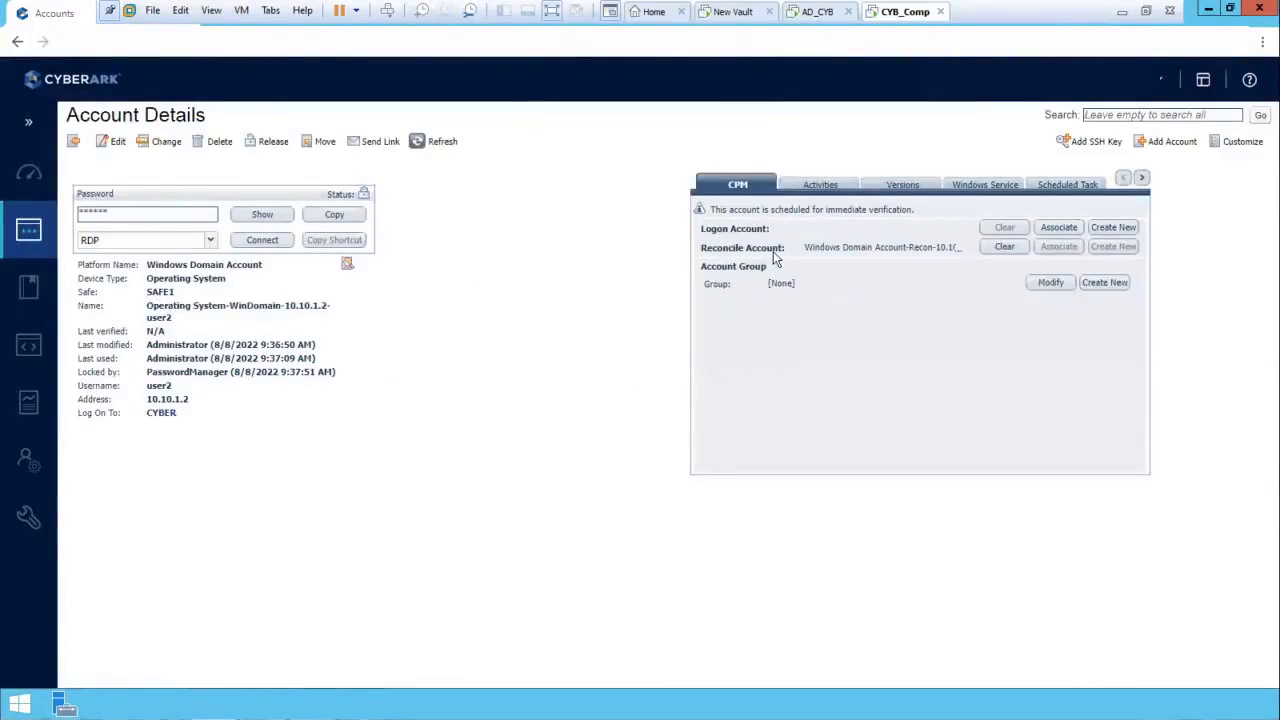
pyautogui.click(449, 146)
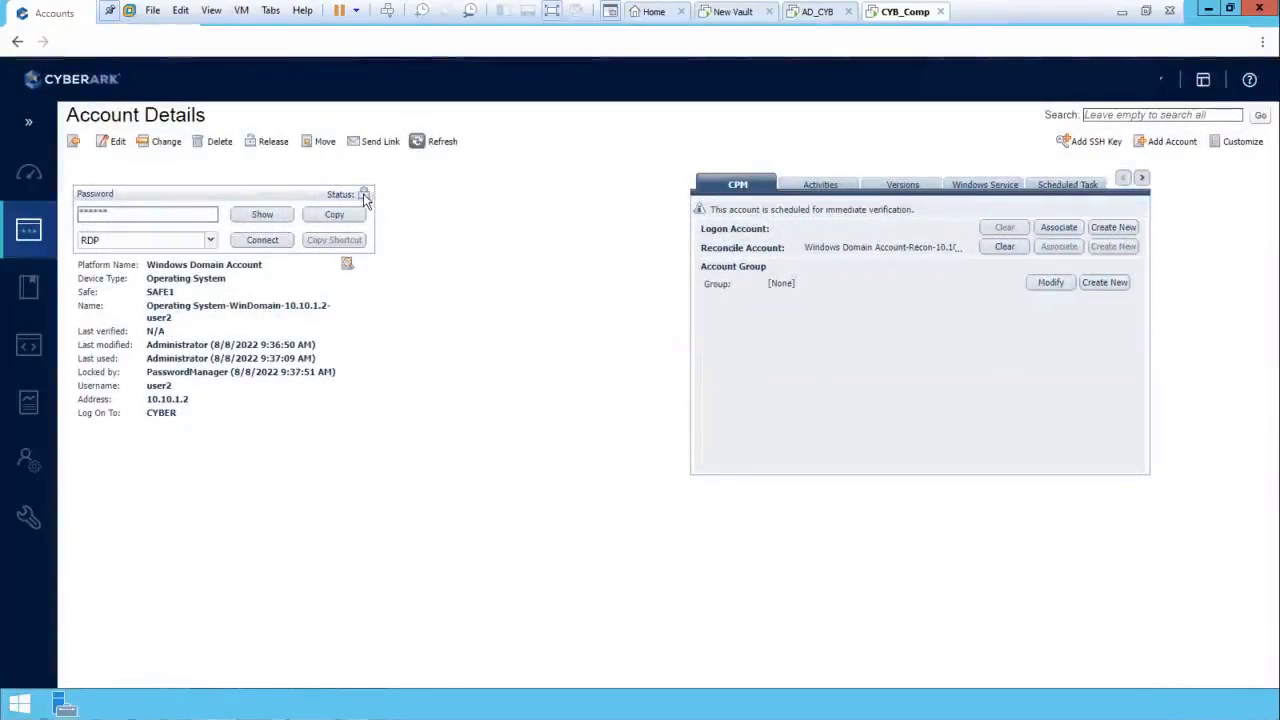
# - Refresh user2's account details and request immediate reconciliation of its password, agreeing to cancel the scheduled verification
pyautogui.moveTo(365, 196)
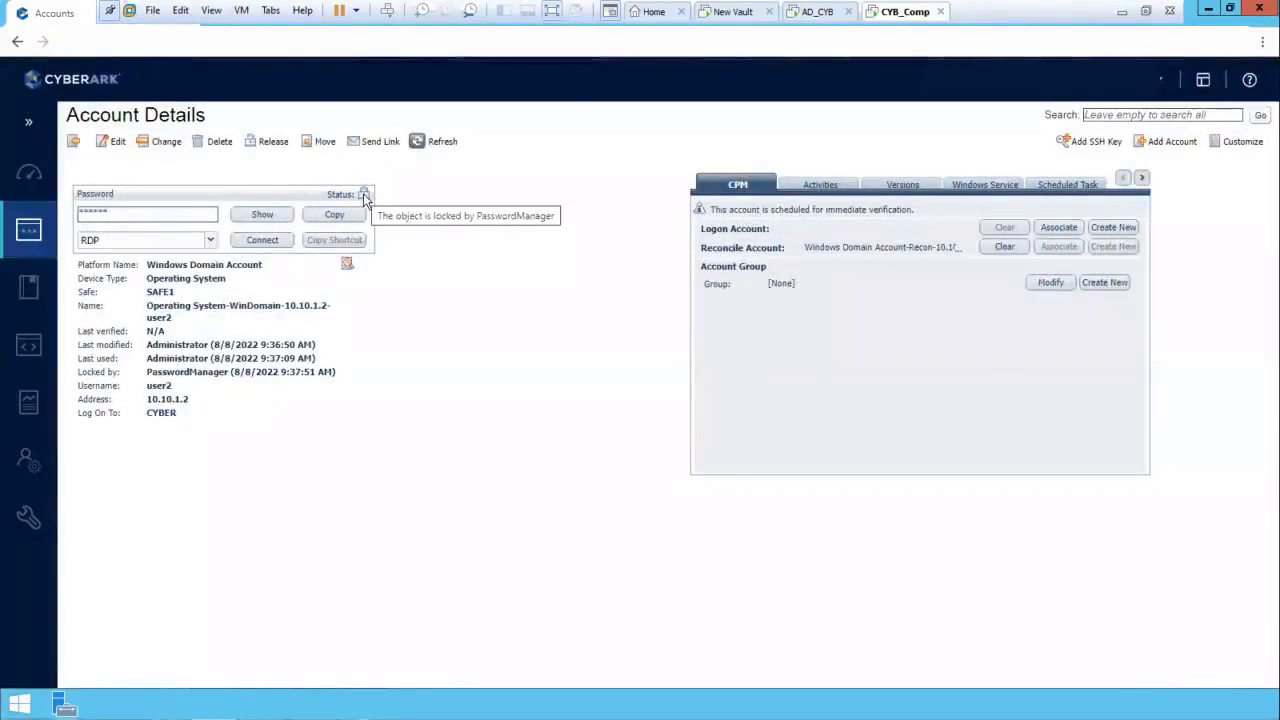
pyautogui.click(441, 142)
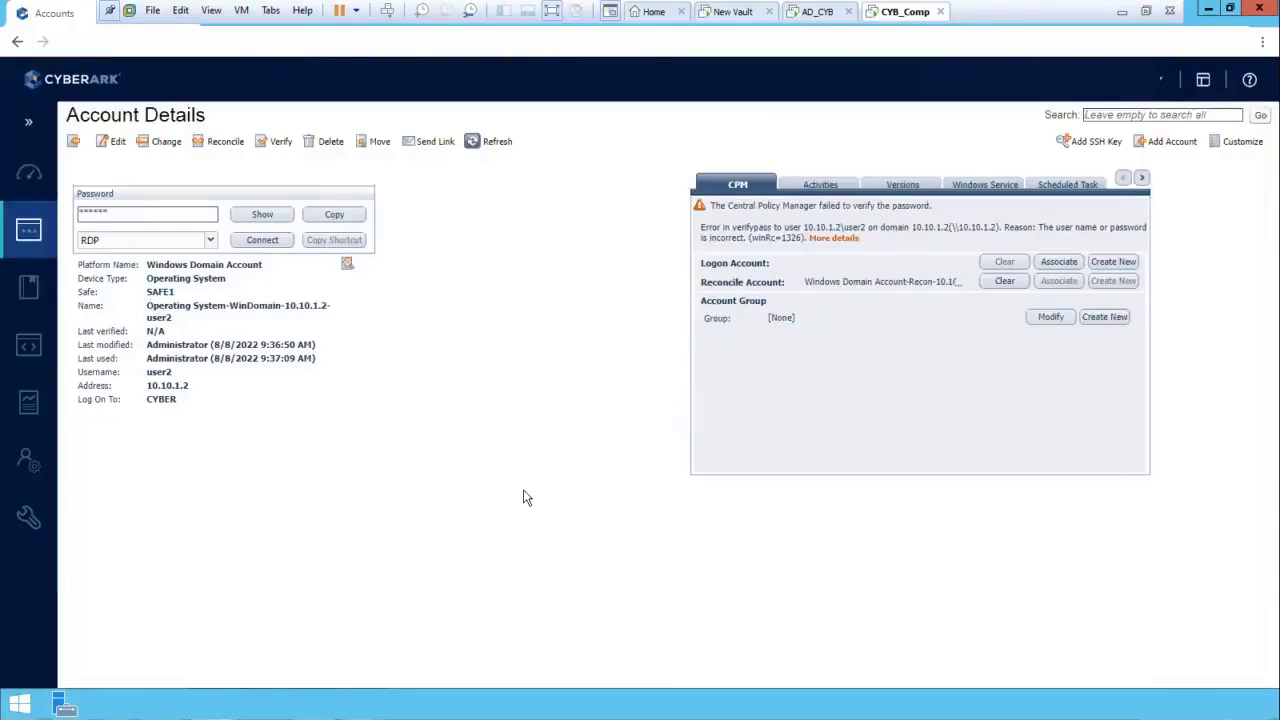
pyautogui.click(224, 143)
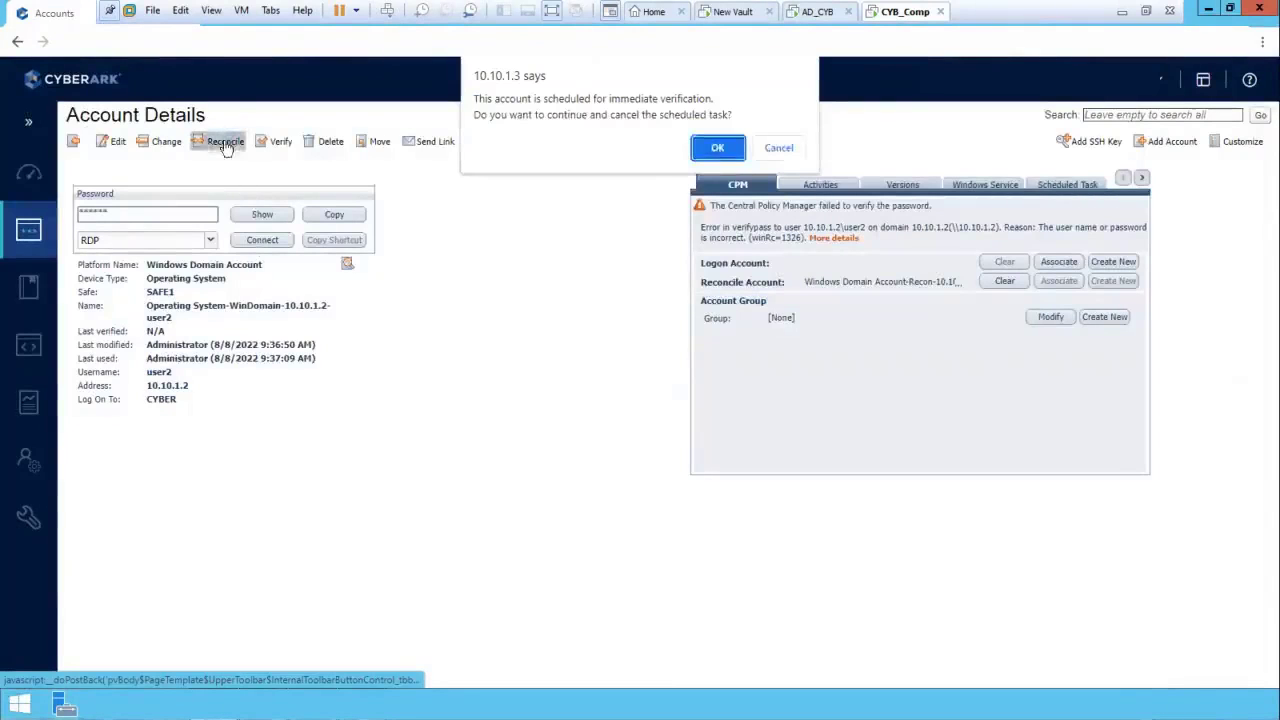
pyautogui.click(715, 148)
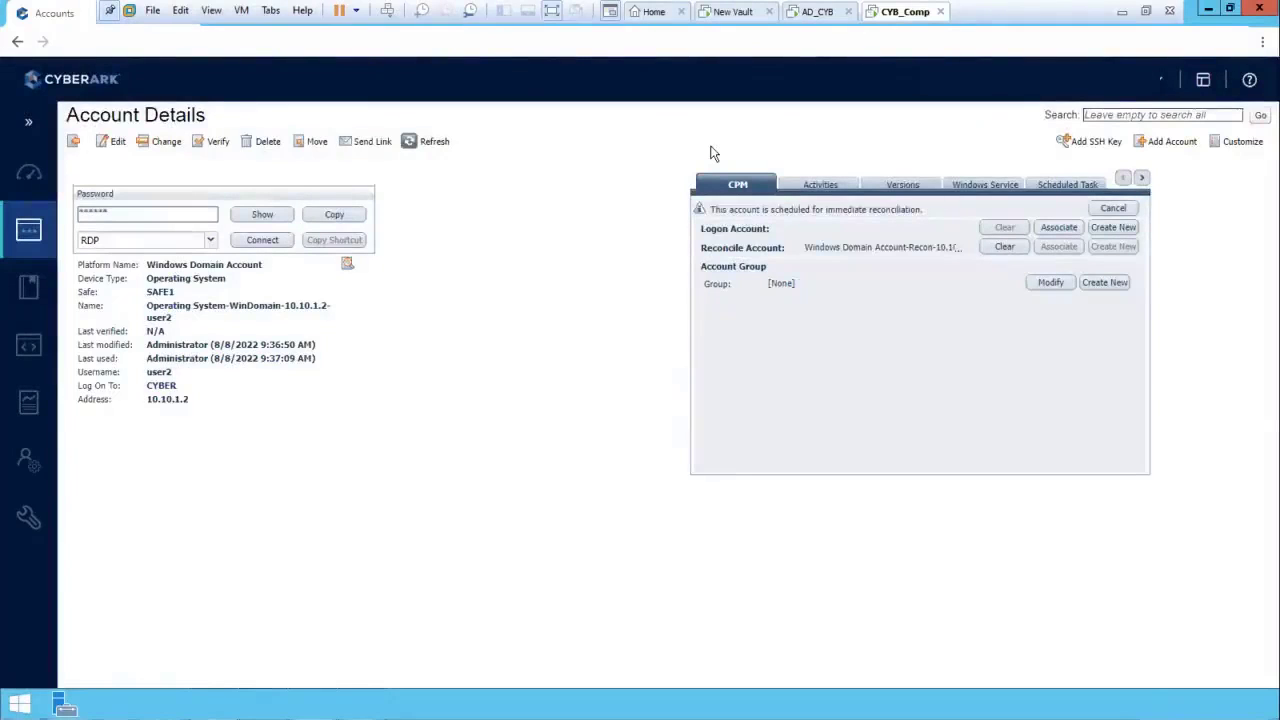
# - Review the Change Password options for user2, cancel without choosing one, and refresh the account details
pyautogui.click(166, 146)
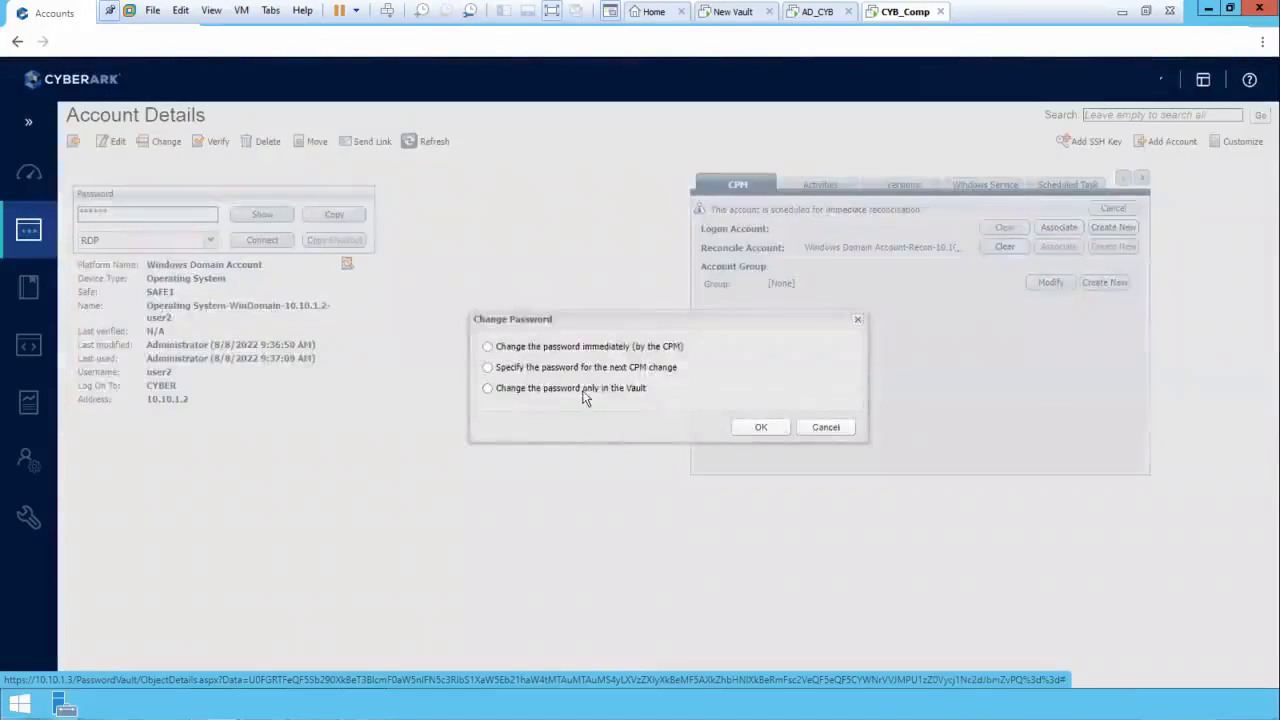
pyautogui.click(826, 428)
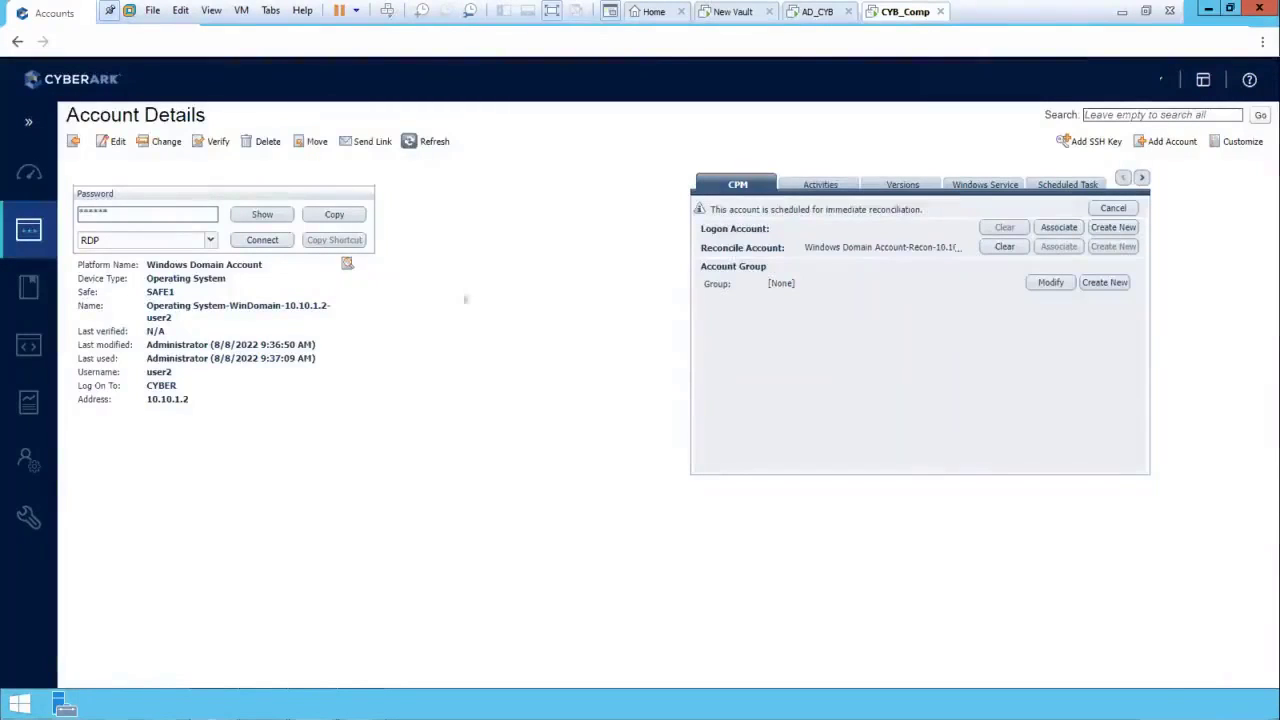
pyautogui.click(430, 145)
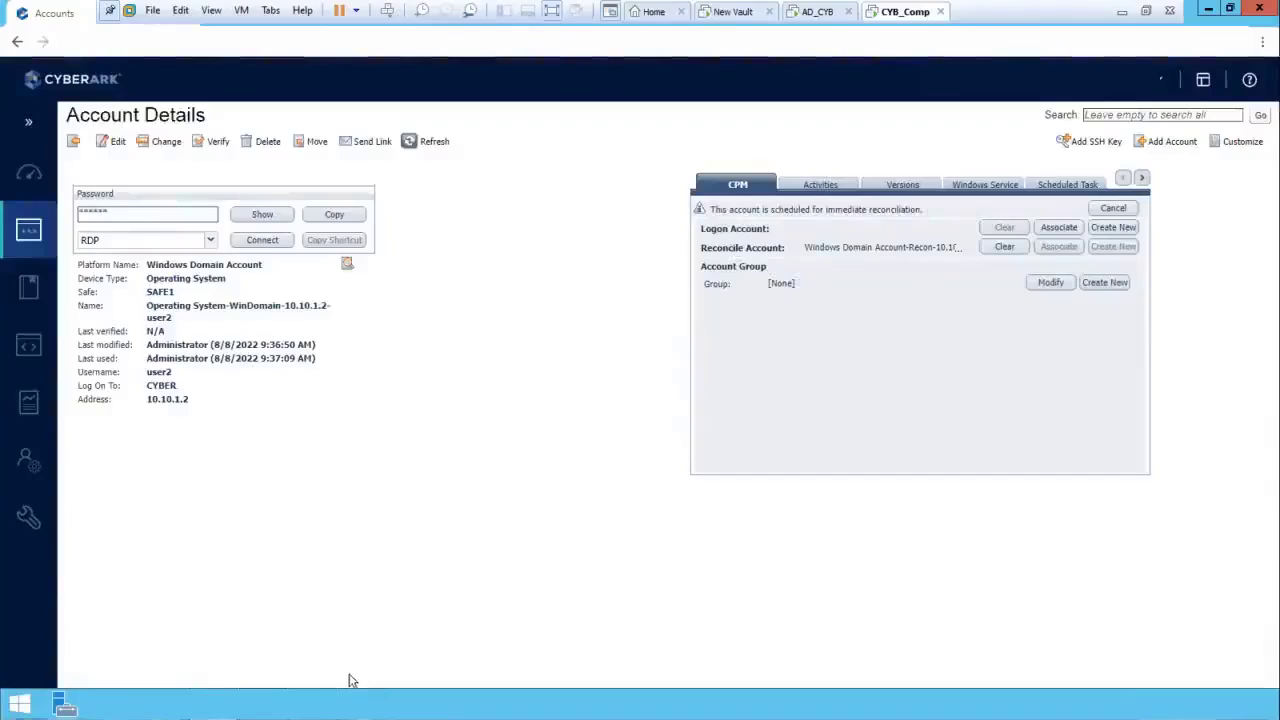
# - Restart the CyberArk Password Manager service and refresh user2's account details to check the reconciliation status
pyautogui.click(294, 705)
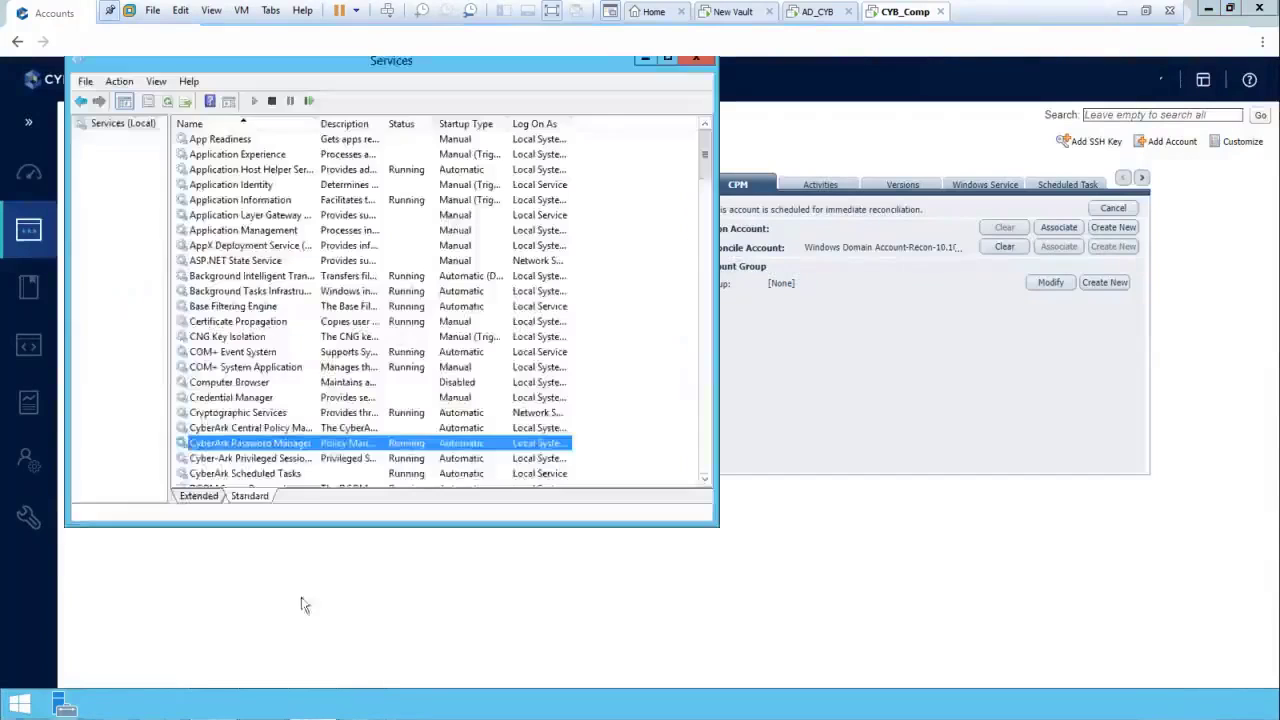
pyautogui.click(309, 101)
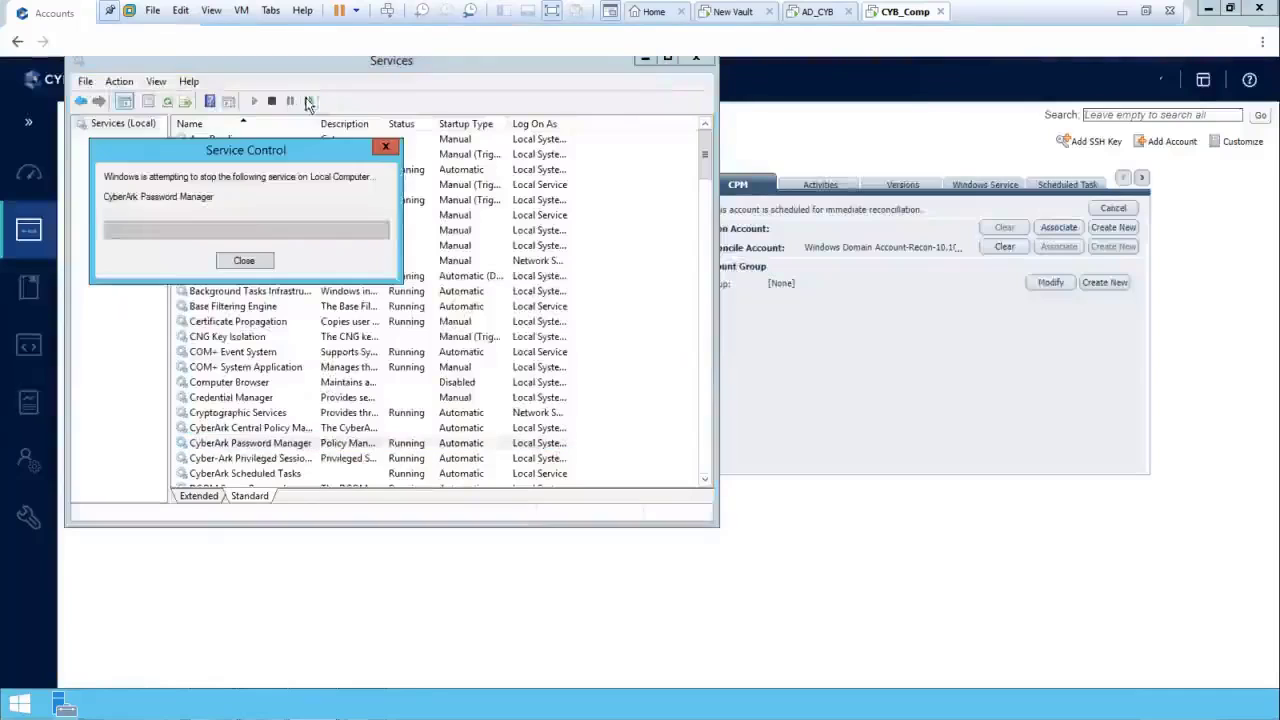
pyautogui.click(895, 514)
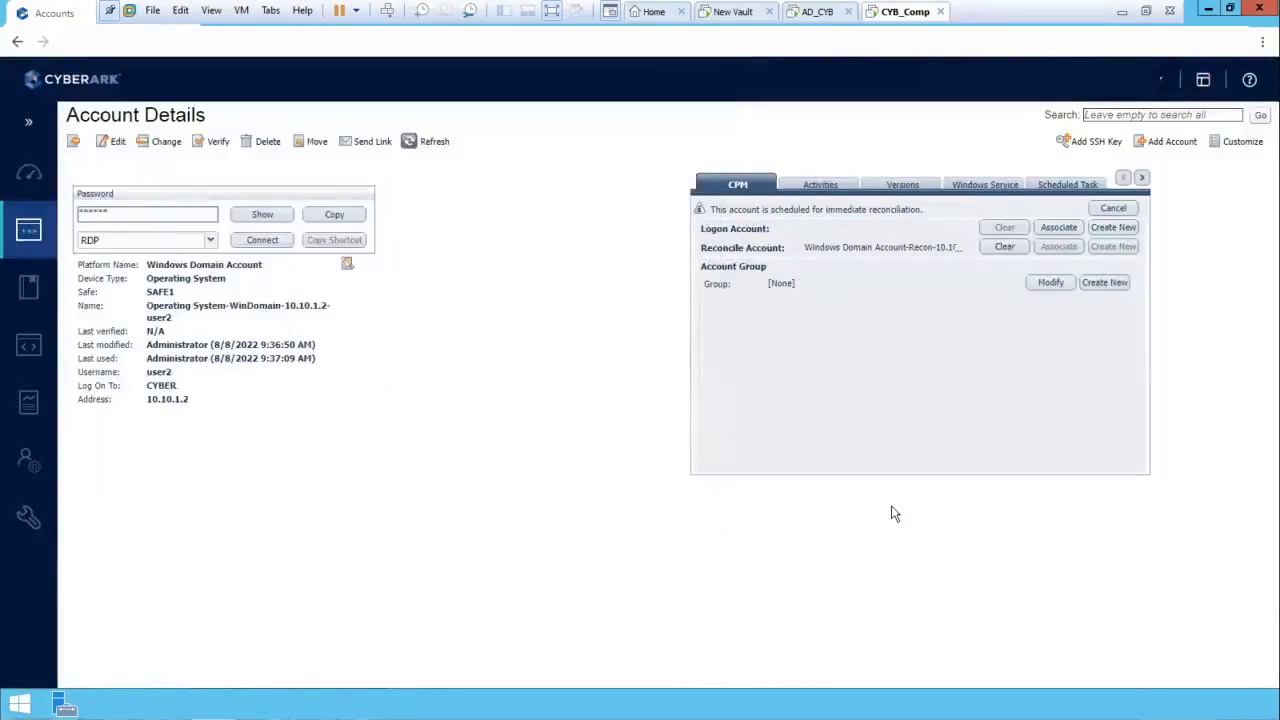
pyautogui.click(425, 143)
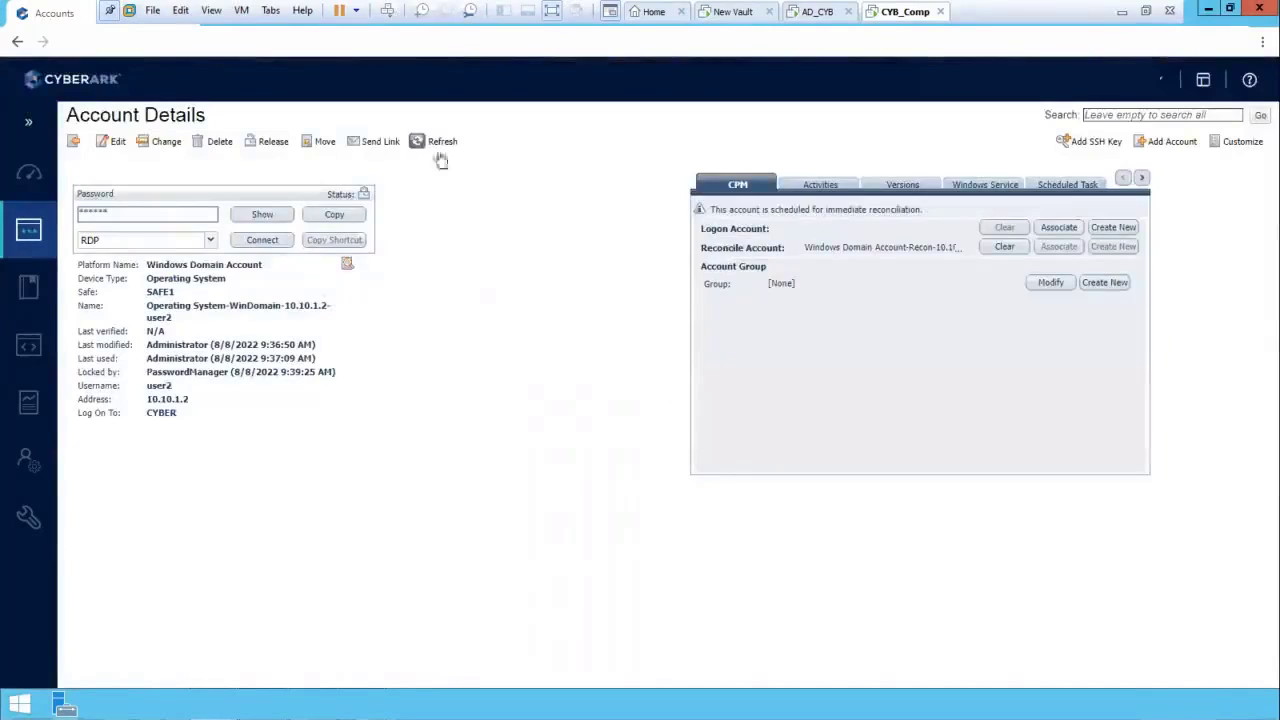
pyautogui.click(432, 142)
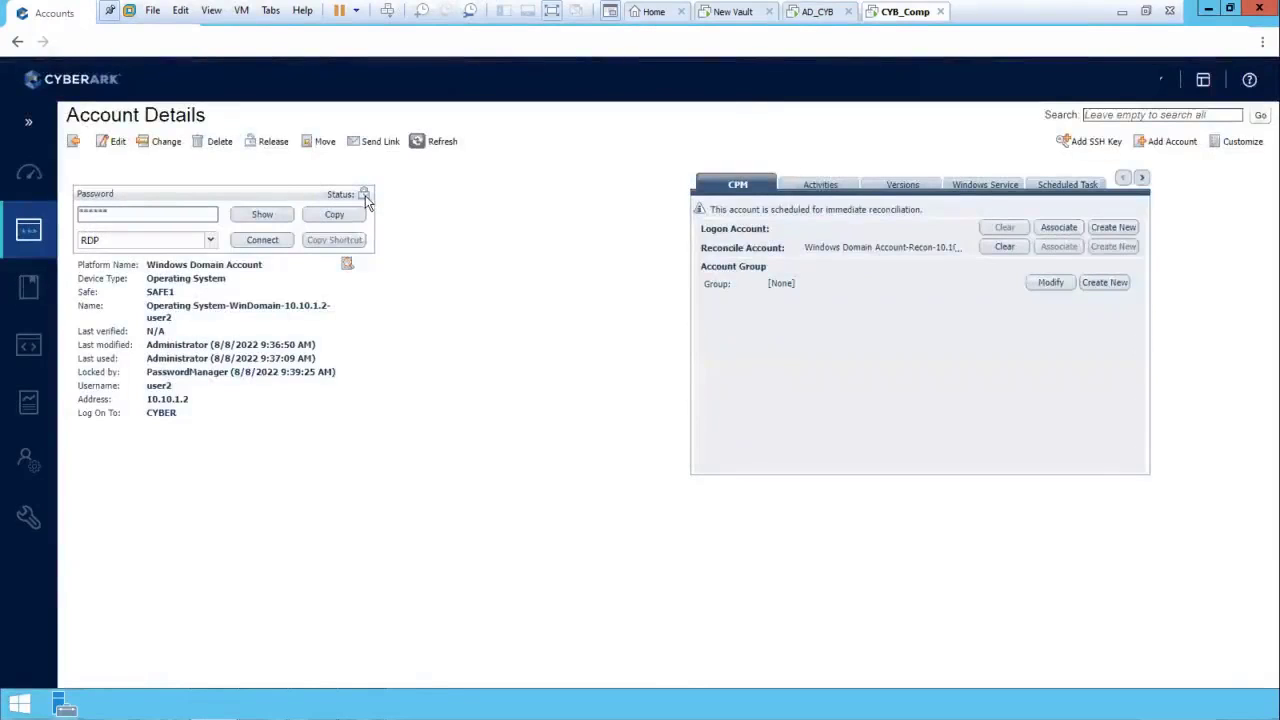
pyautogui.click(442, 144)
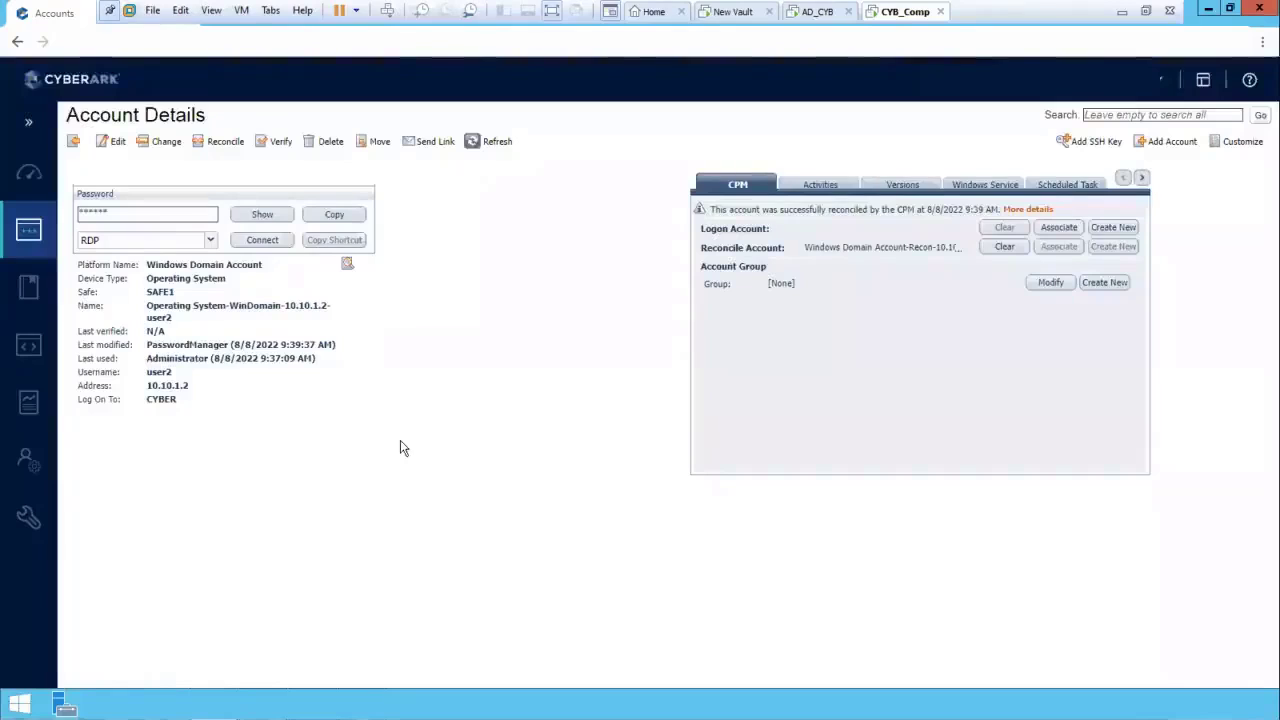
# - Query user2's domain account with "net user user2 /domain" in the command prompt on CYB_Comp and in a new one on AD_CYB
pyautogui.click(264, 704)
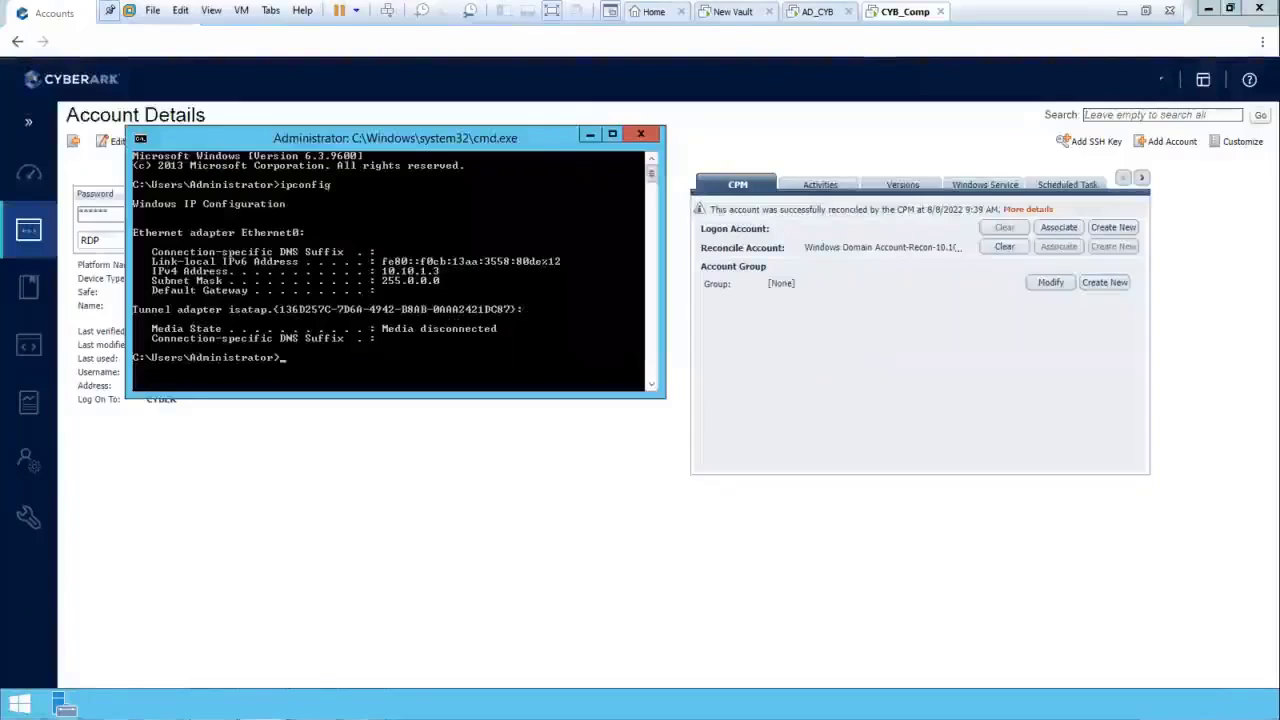
pyautogui.write('net user user2 /domain')
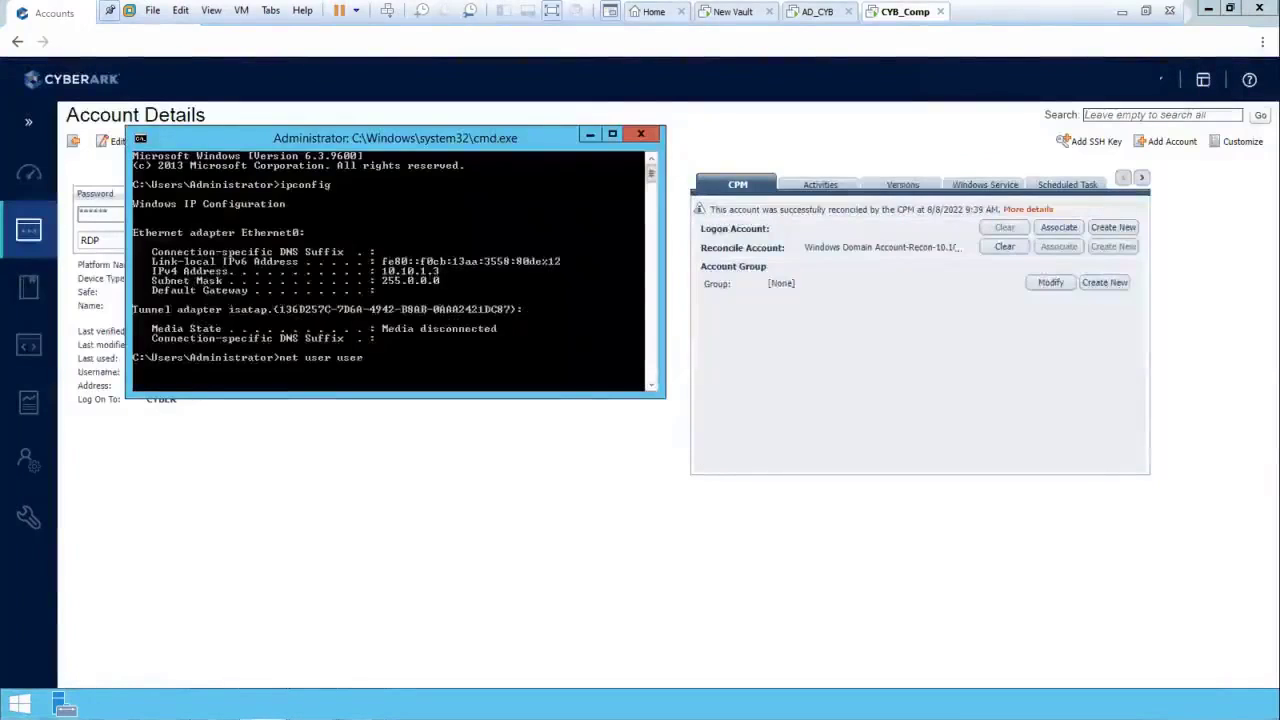
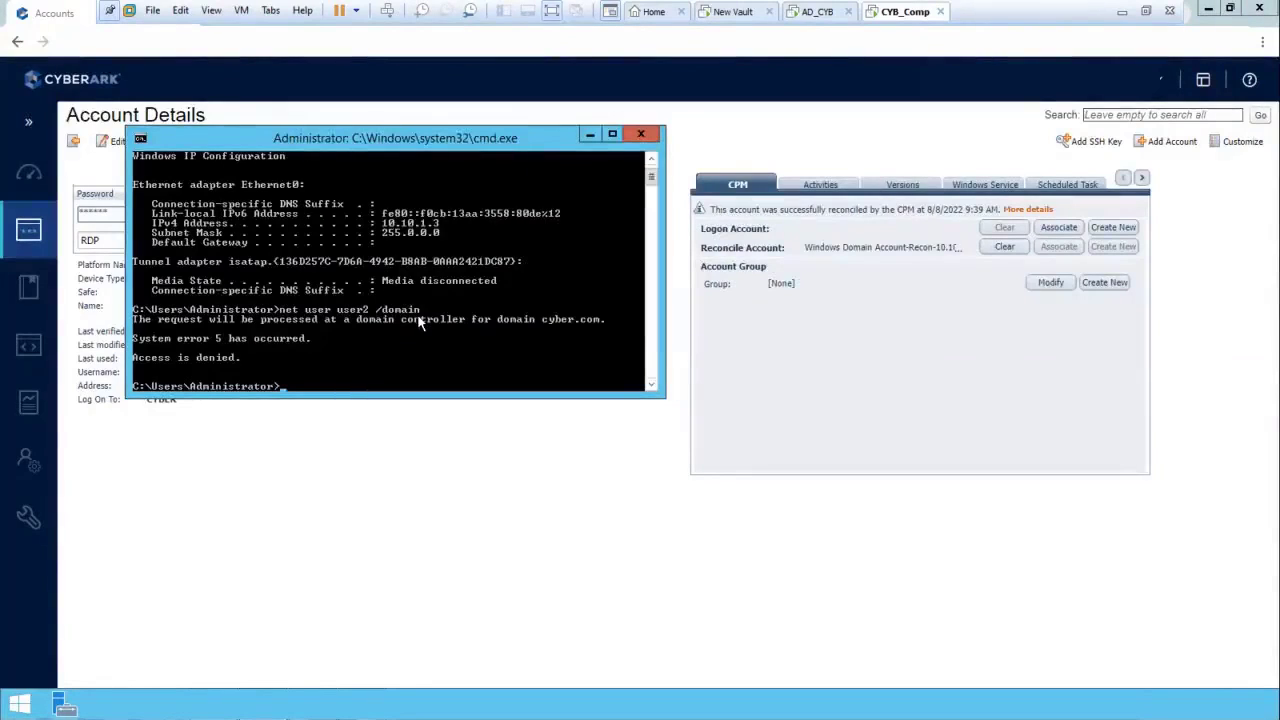
pyautogui.click(818, 12)
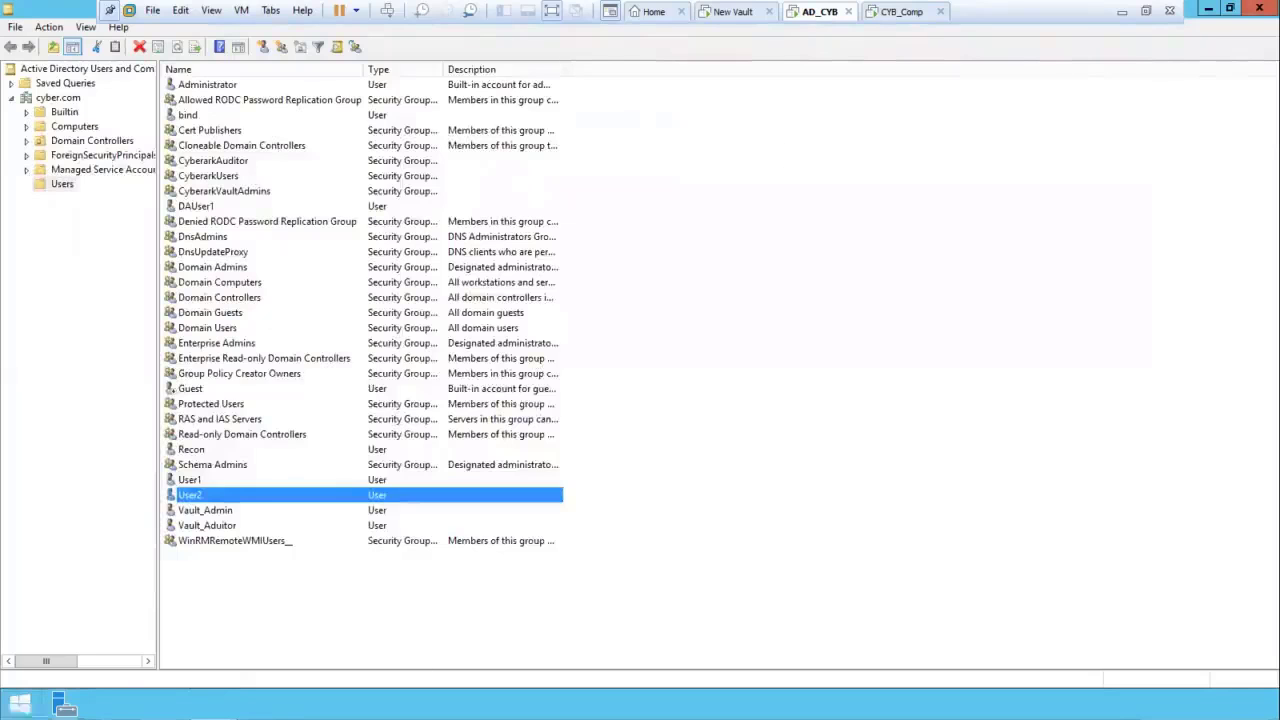
pyautogui.press('super+r')
pyautogui.write('cmd')
pyautogui.press('Return')
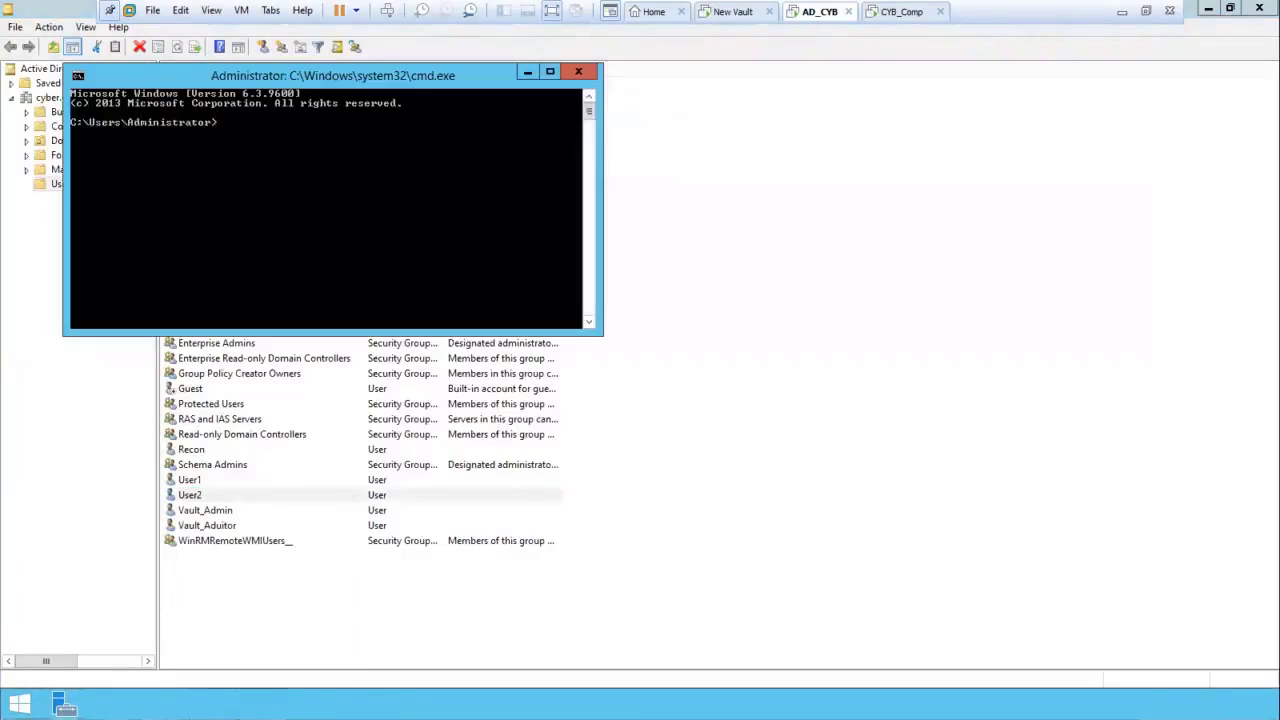
pyautogui.write('net user')
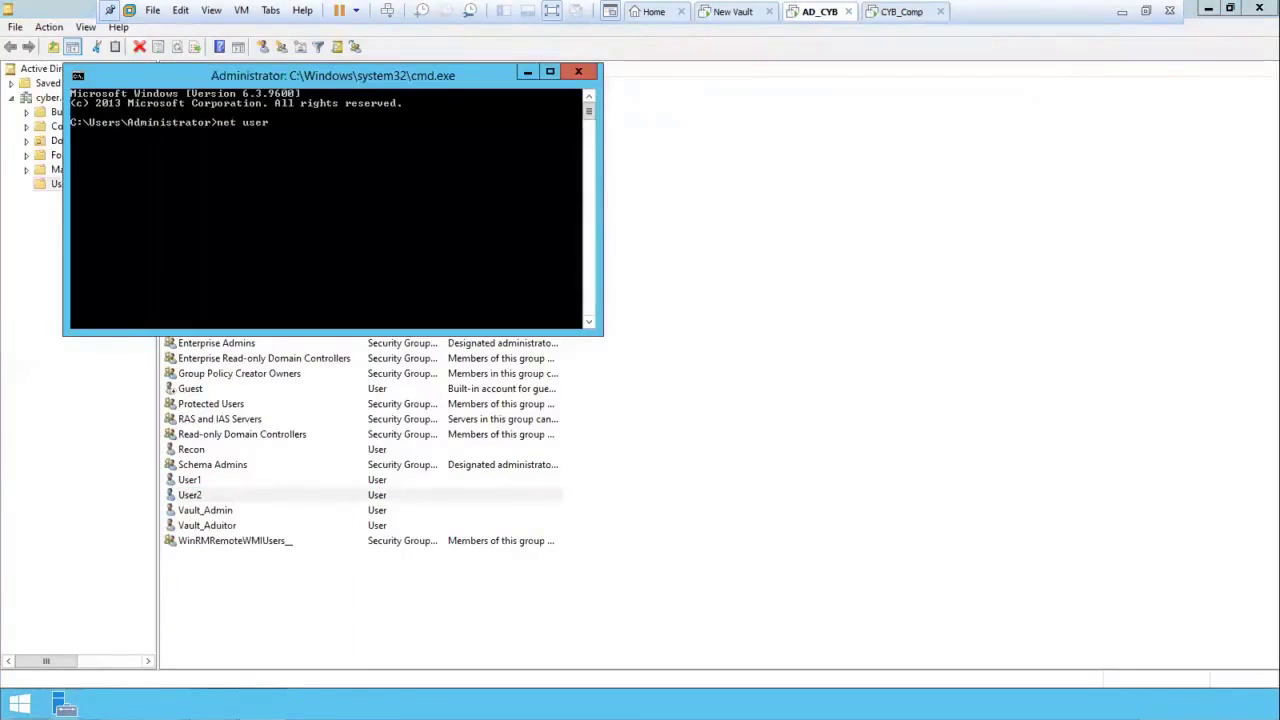
pyautogui.write(' user2 /domain')
pyautogui.press('Return')
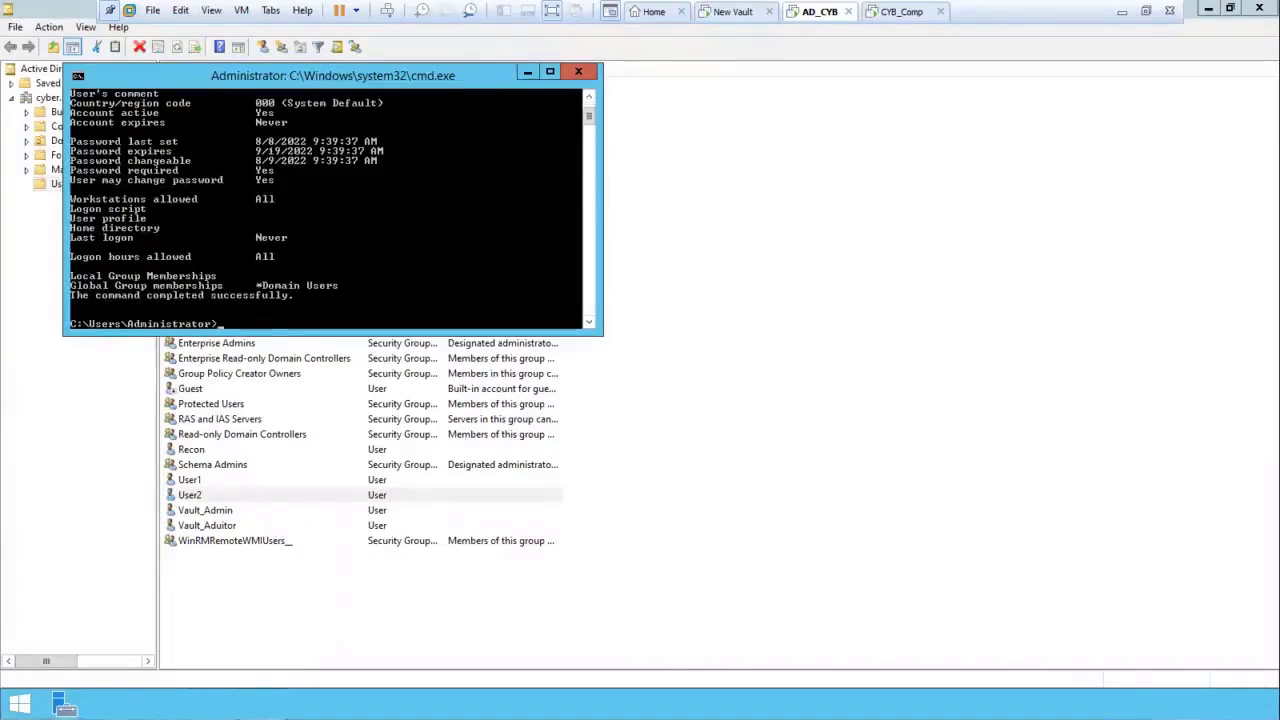
# - Examine user2's password-set, expiry and logon details in the command output, and minimize the command prompt window
pyautogui.moveTo(466, 75); pyautogui.dragTo(672, 175)
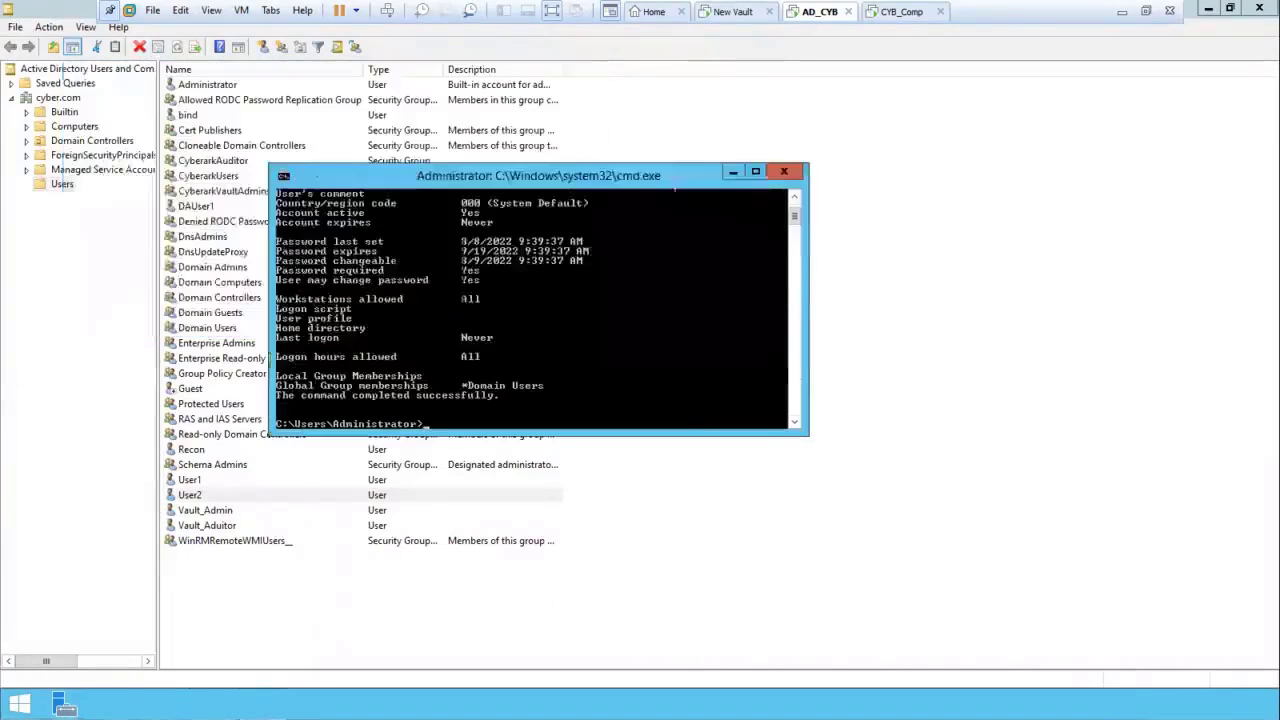
pyautogui.click(795, 197)
pyautogui.click(795, 197)
pyautogui.click(795, 197)
pyautogui.click(795, 197)
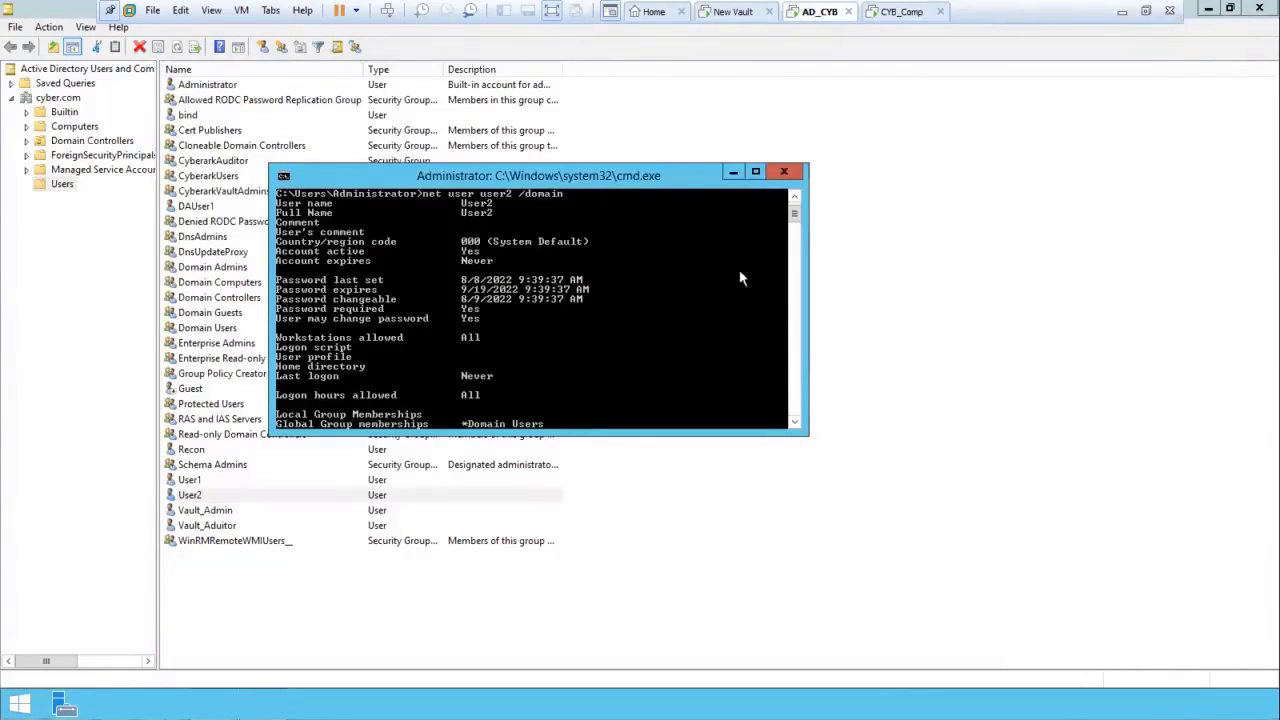
pyautogui.click(795, 426)
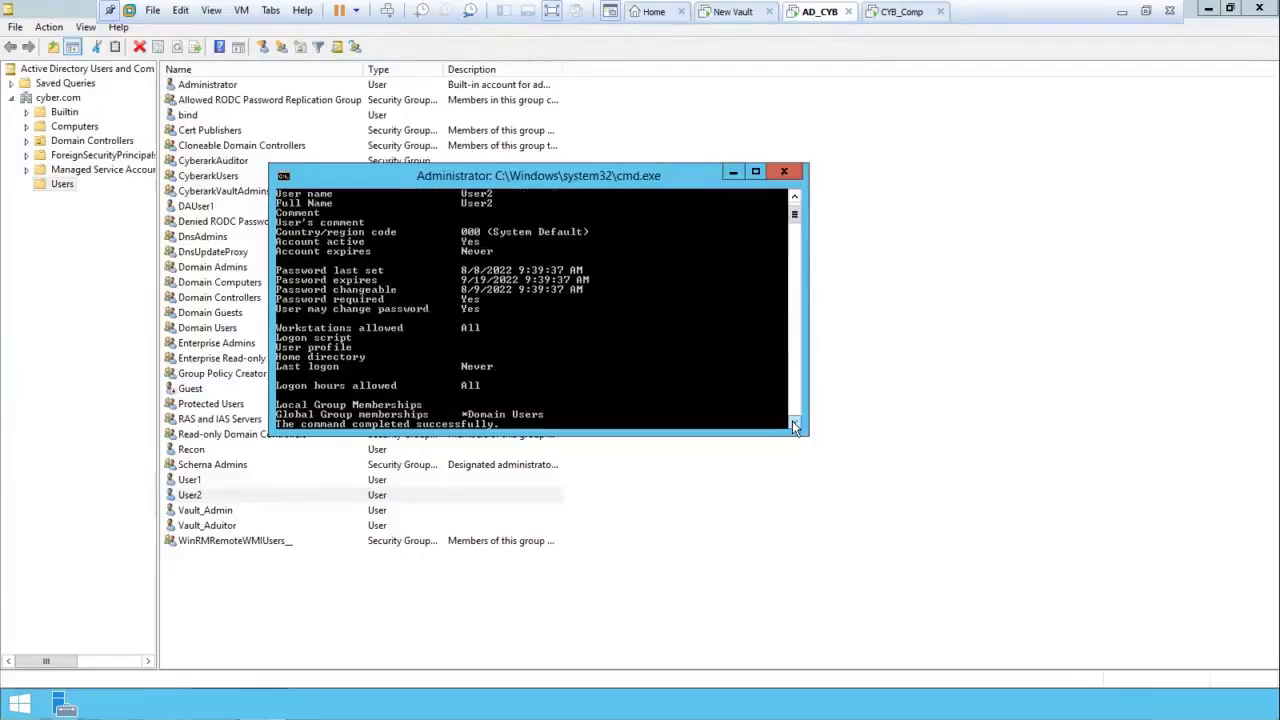
pyautogui.click(795, 426)
pyautogui.click(795, 426)
pyautogui.click(795, 426)
pyautogui.click(795, 426)
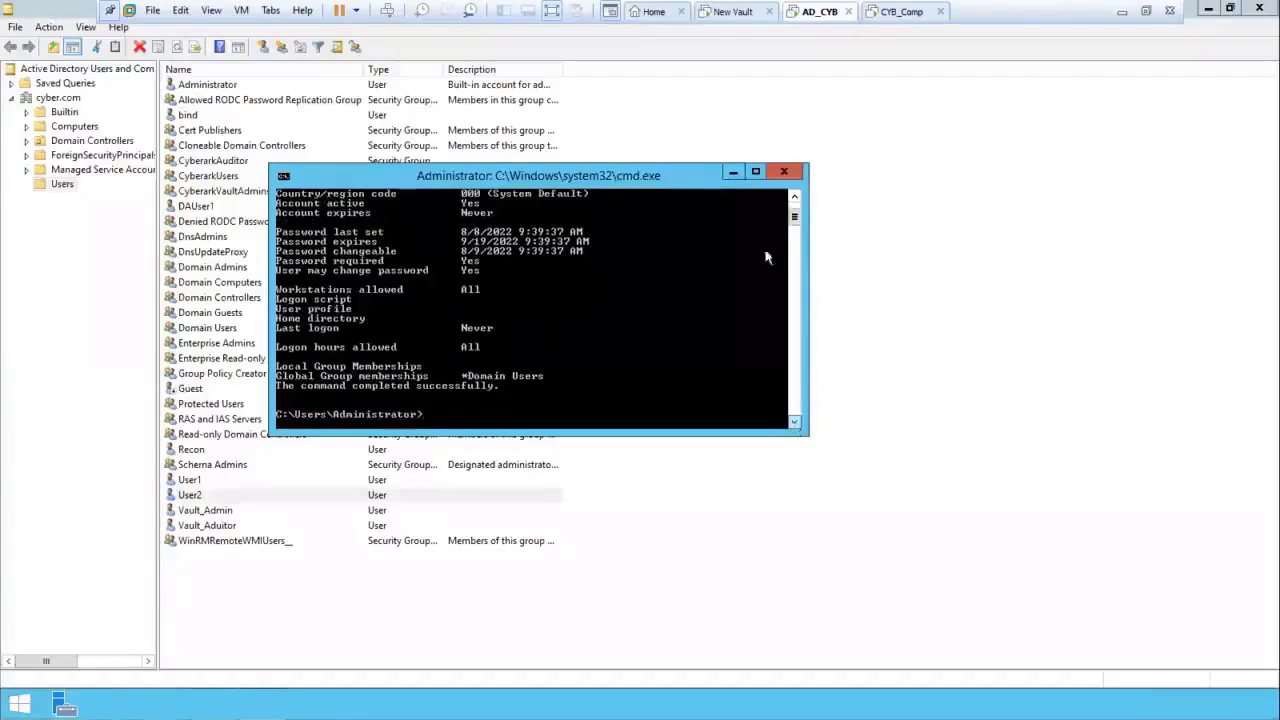
pyautogui.click(734, 172)
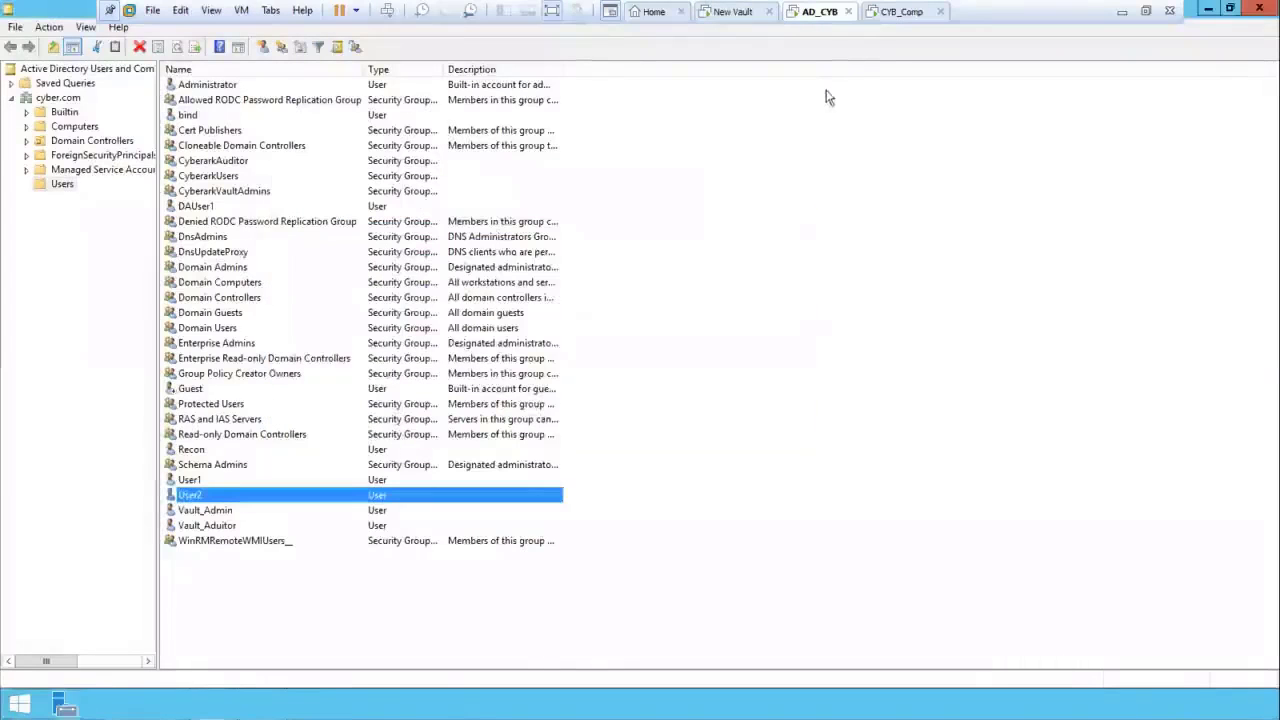
# - Switch back to CYB_Comp and reveal user2's stored password in Account Details, giving "tst" as the reason
pyautogui.click(880, 16)
pyautogui.click(463, 428)
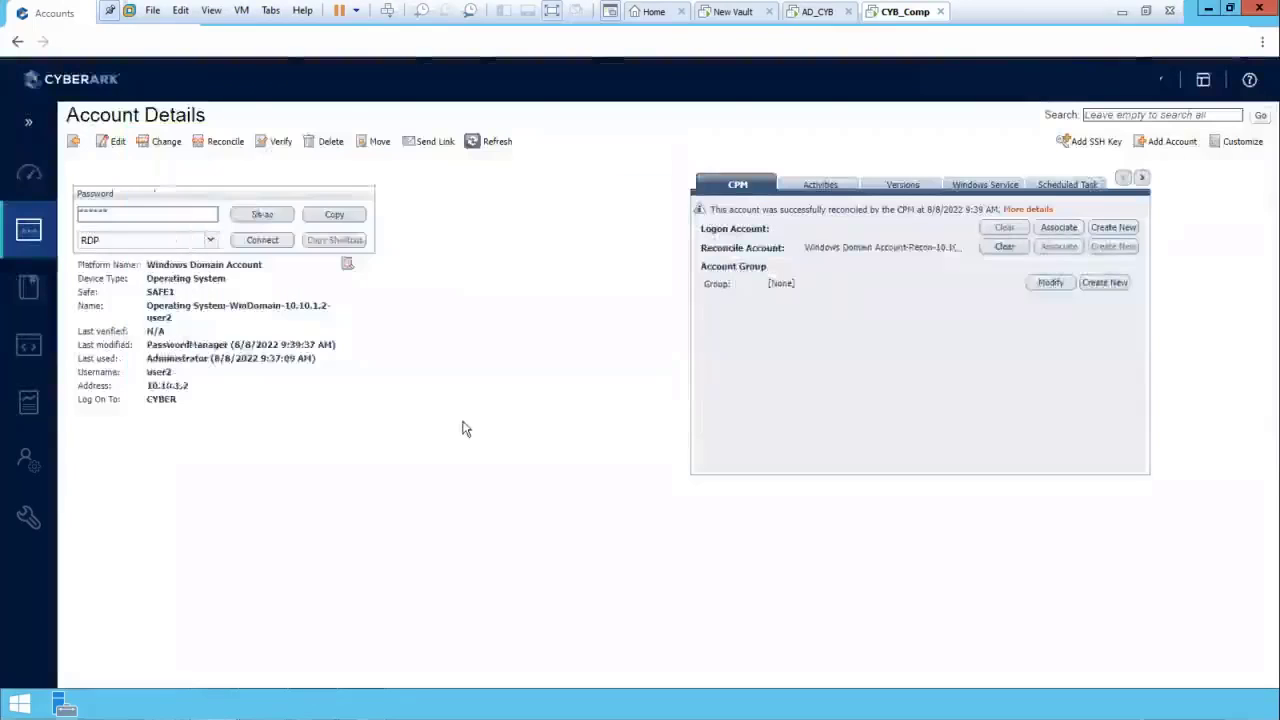
pyautogui.click(258, 215)
pyautogui.write('tst')
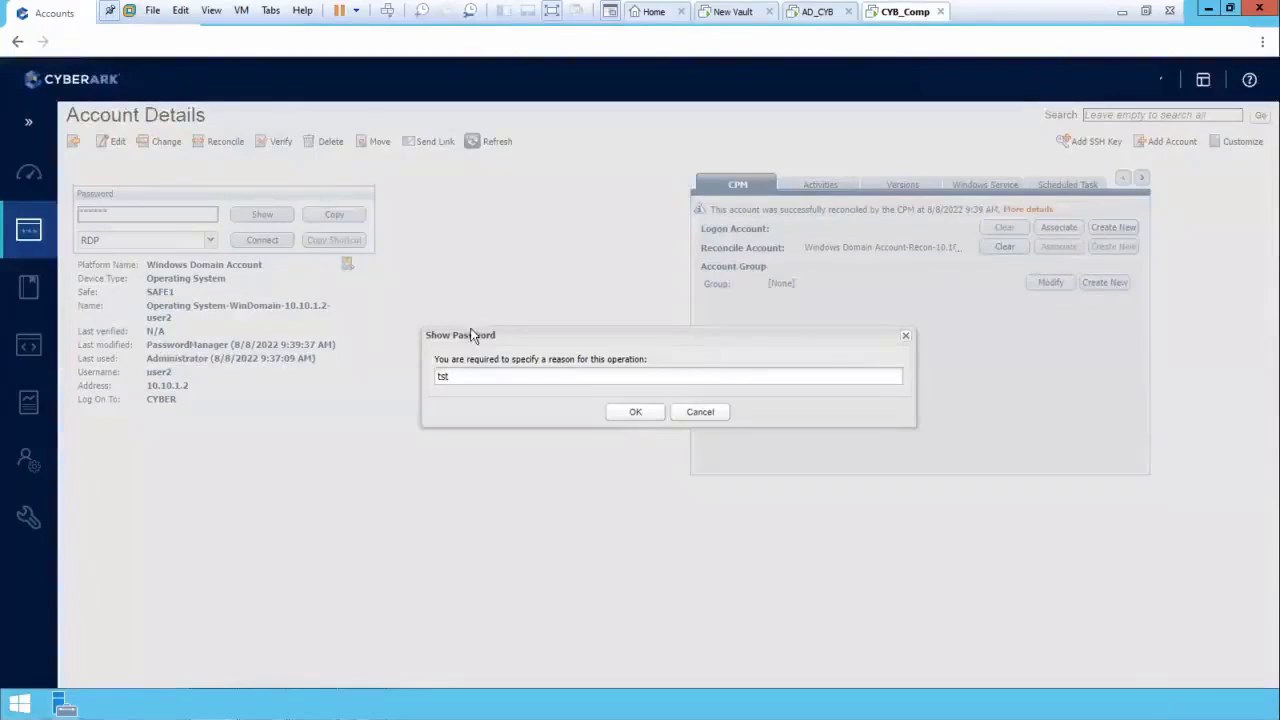
pyautogui.click(630, 413)
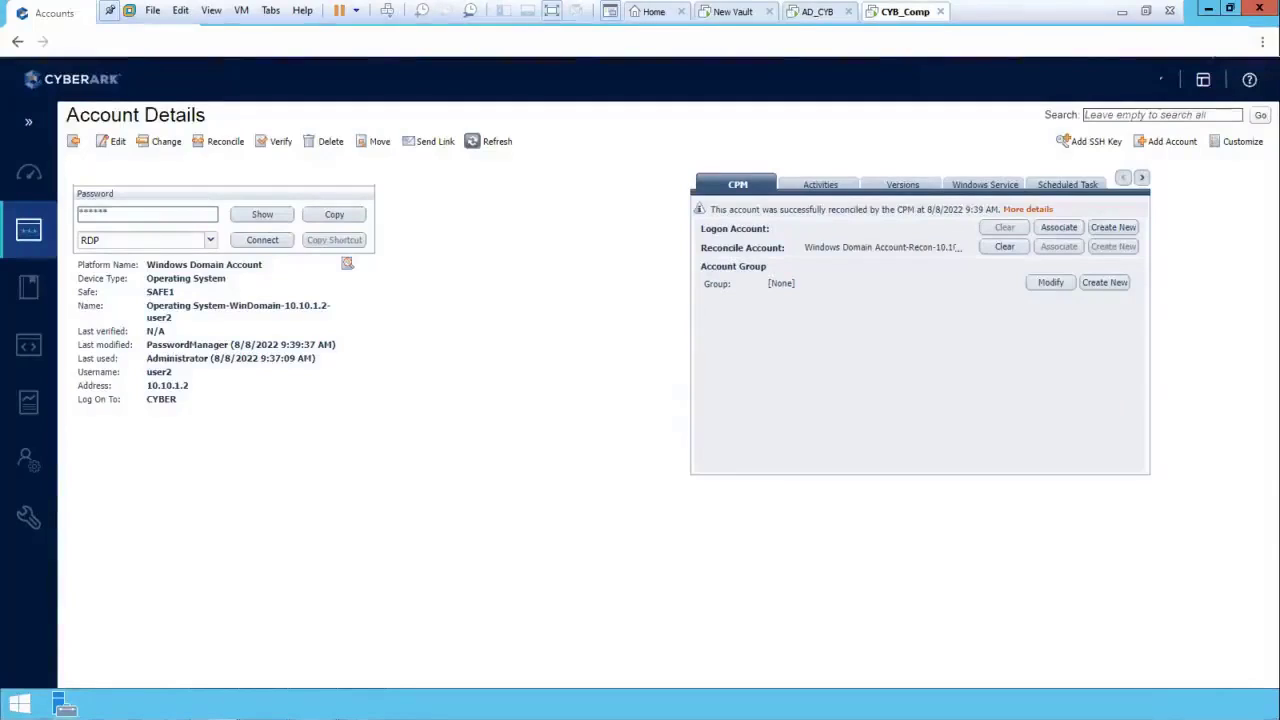
# - Sign out of the CyberArk web portal and choose LDAP as the sign-in authentication method, leaving the username empty
pyautogui.click(1162, 80)
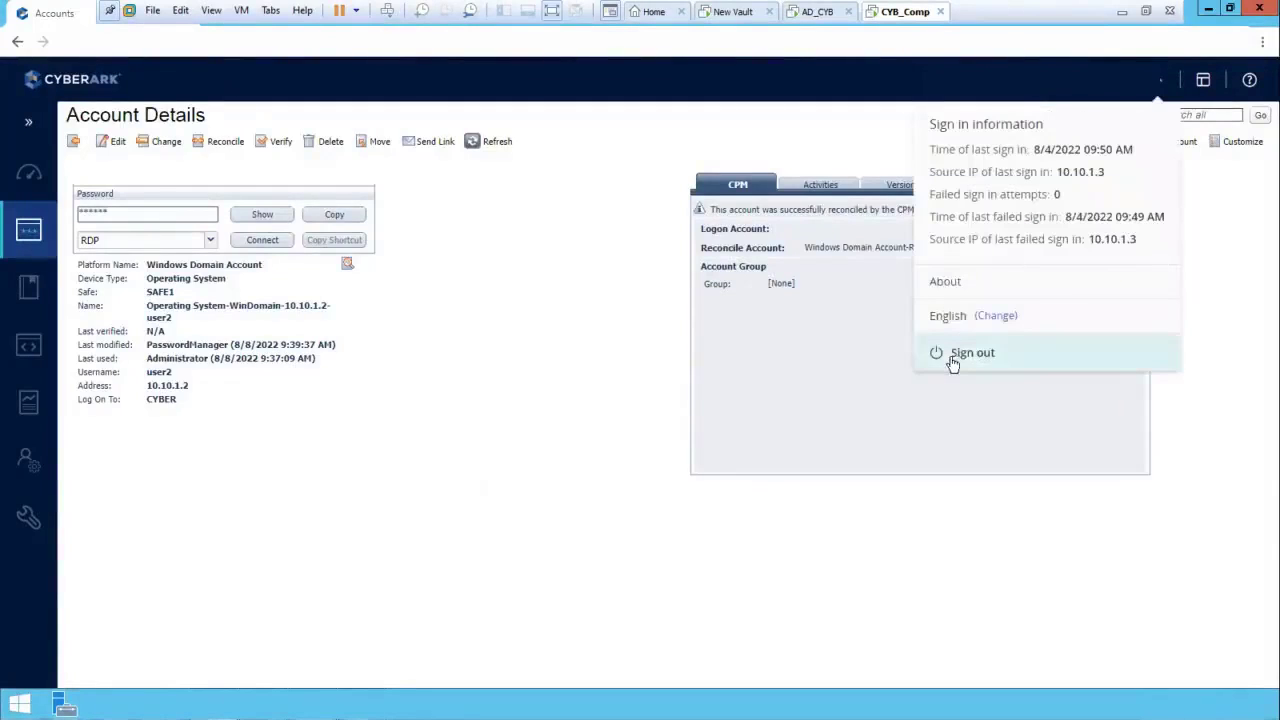
pyautogui.click(952, 356)
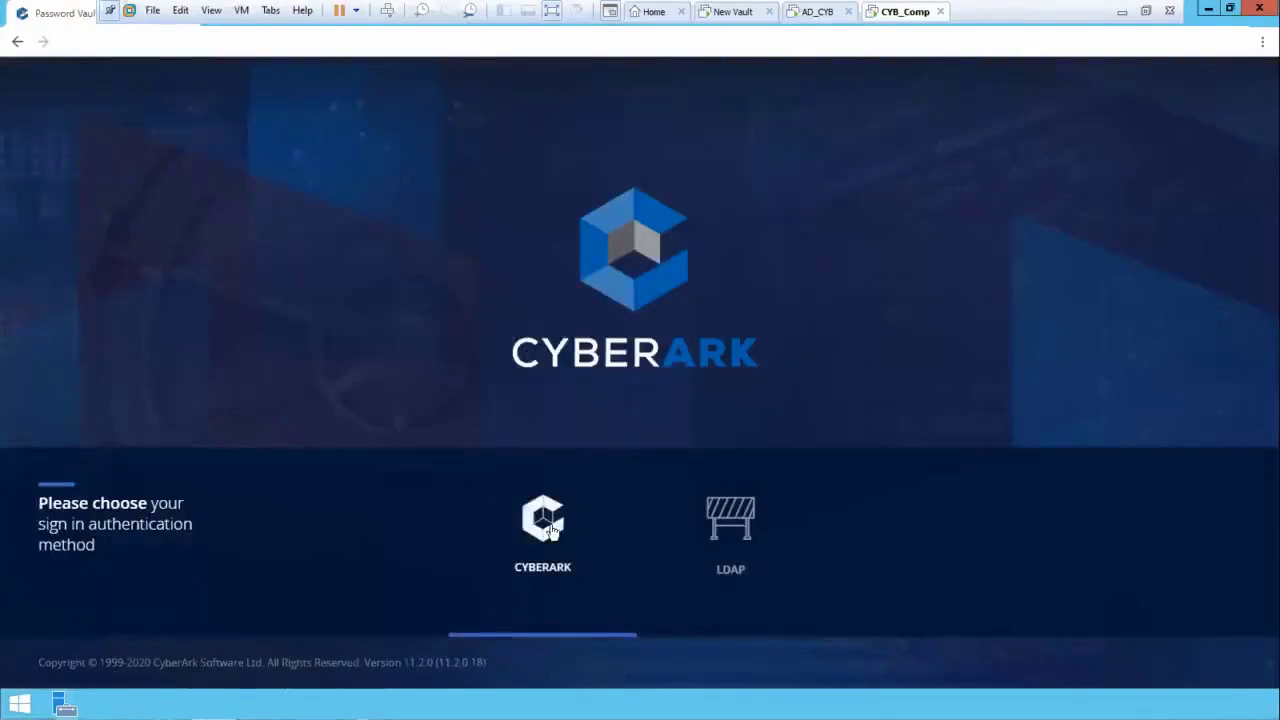
pyautogui.click(705, 527)
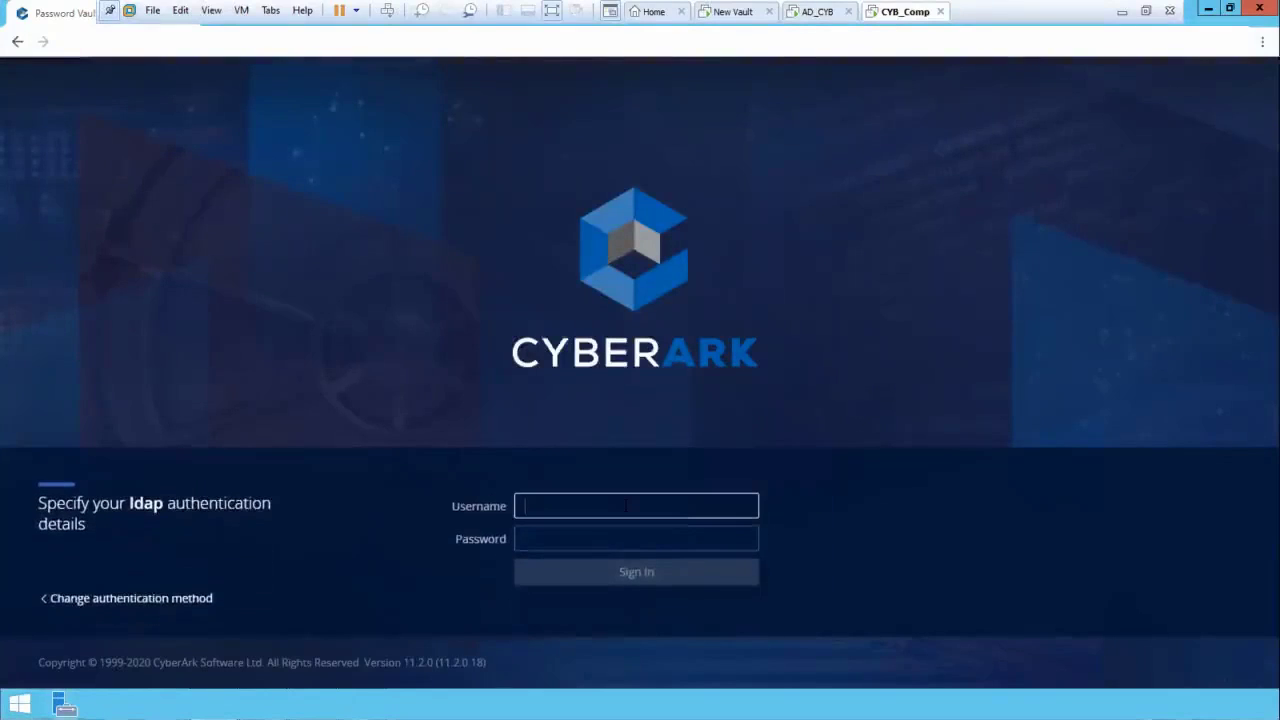
pyautogui.write('u')
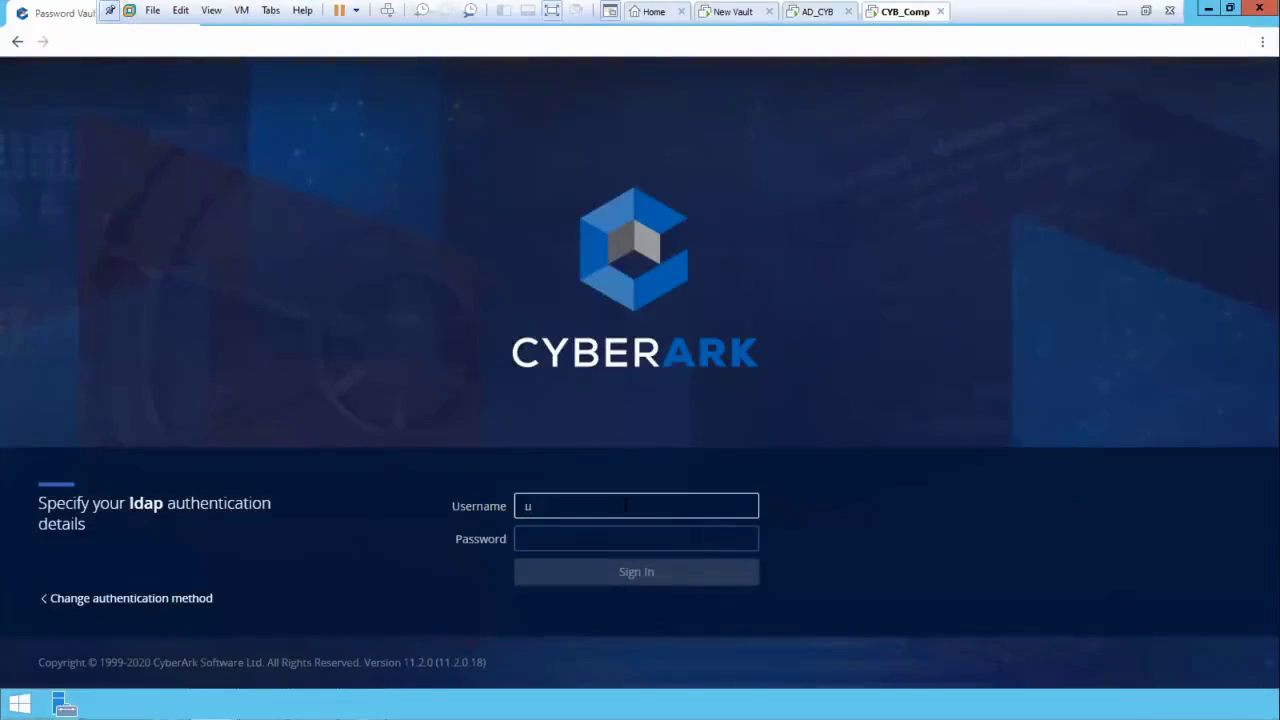
pyautogui.press('BackSpace')
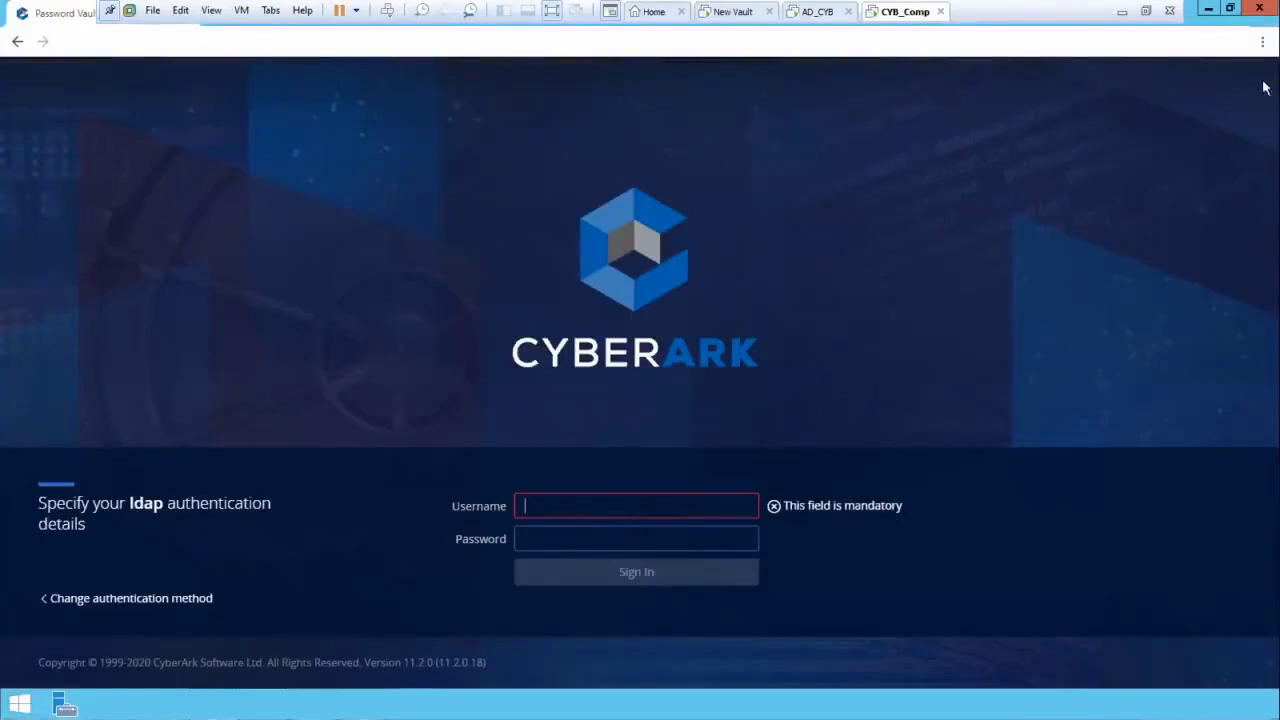
# - Minimize the open windows, launch the PrivateArk client, and log on to Primary Vault as Administrator with the account password
pyautogui.click(1208, 12)
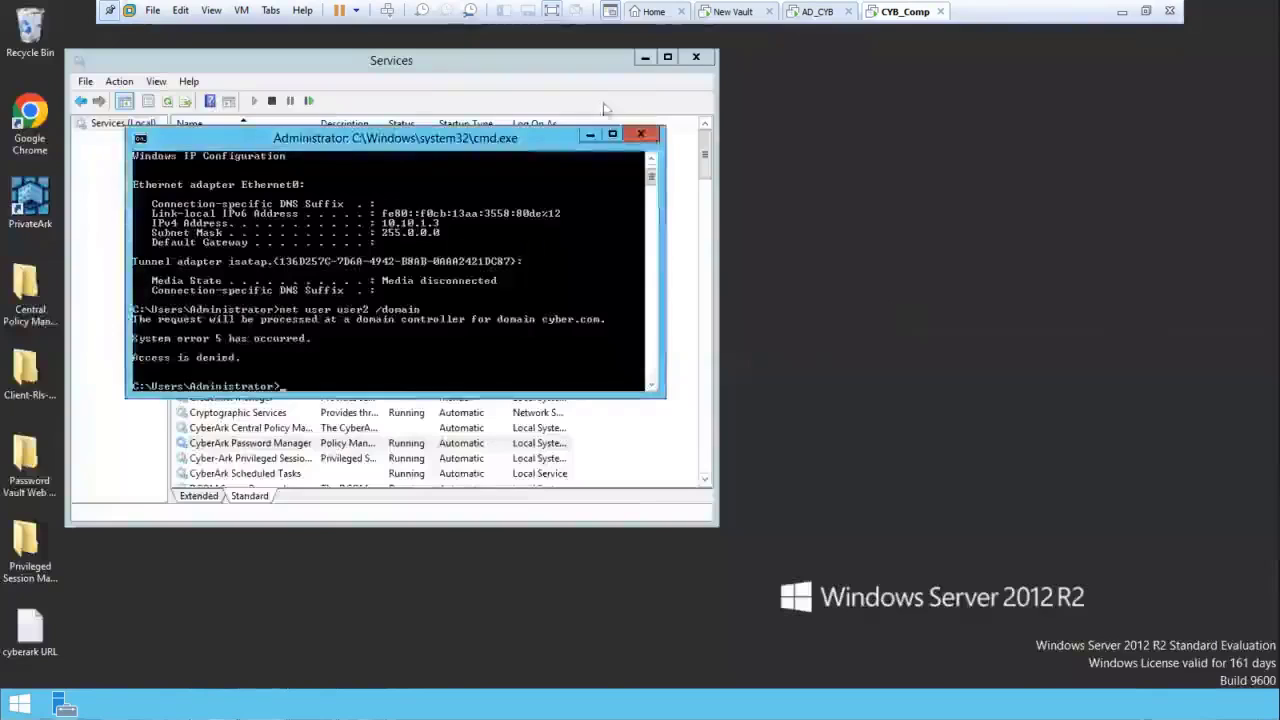
pyautogui.click(590, 137)
pyautogui.click(645, 56)
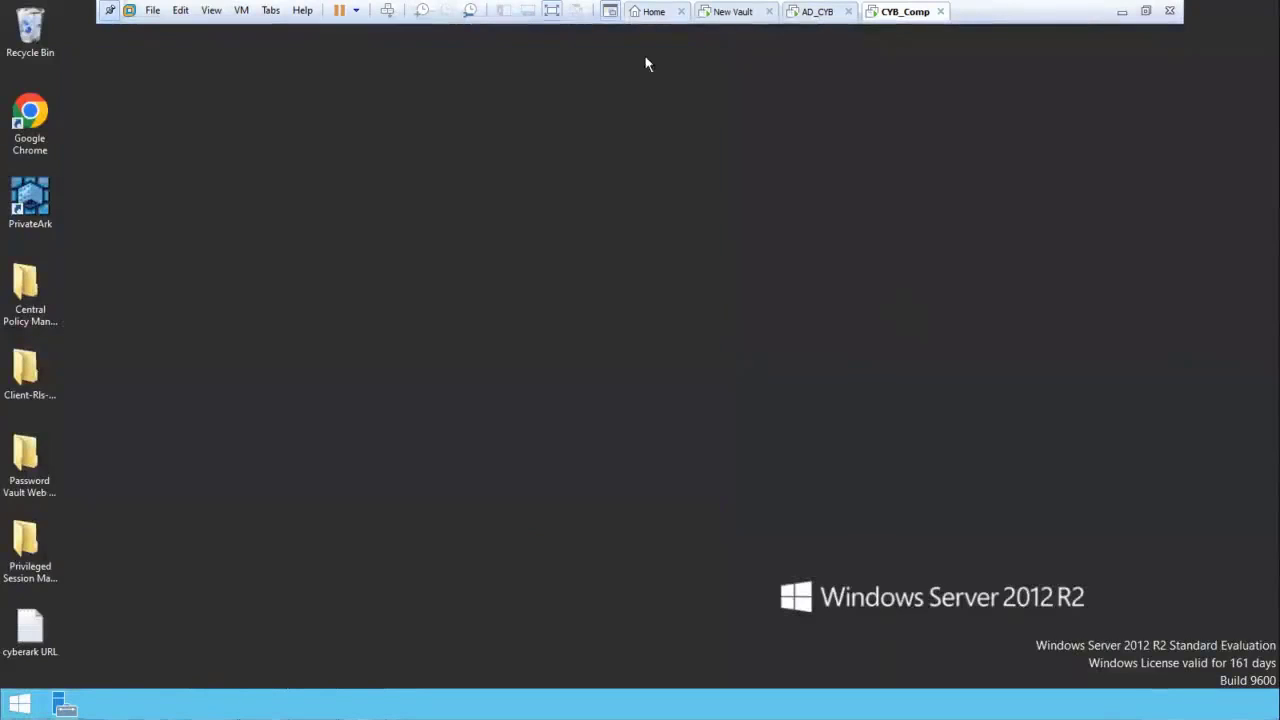
pyautogui.doubleClick(30, 200)
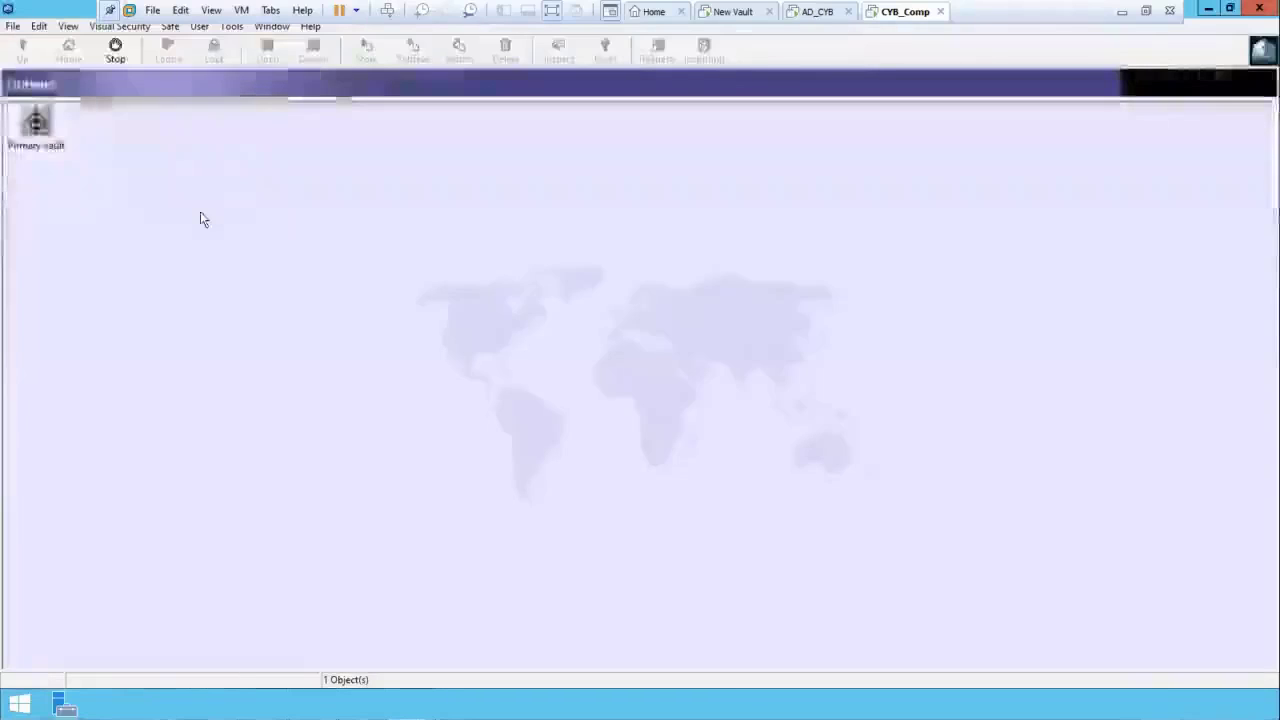
pyautogui.doubleClick(38, 120)
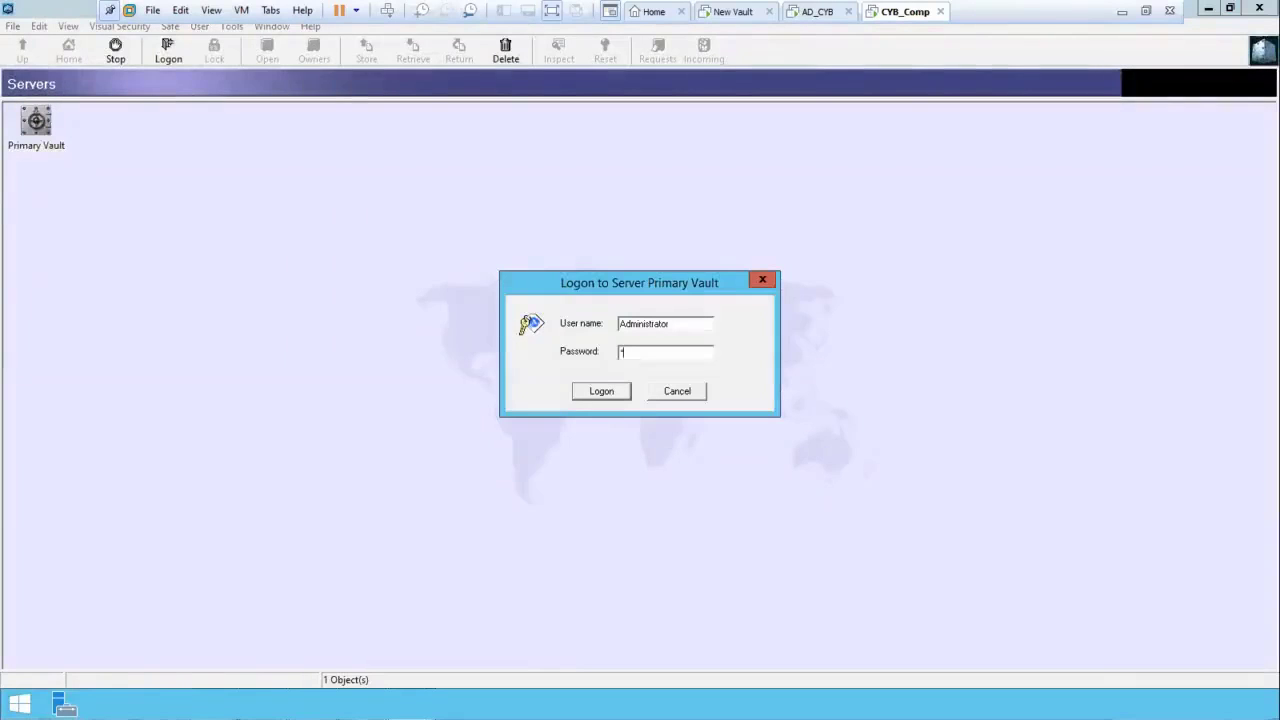
pyautogui.write('**********')
pyautogui.press('Return')
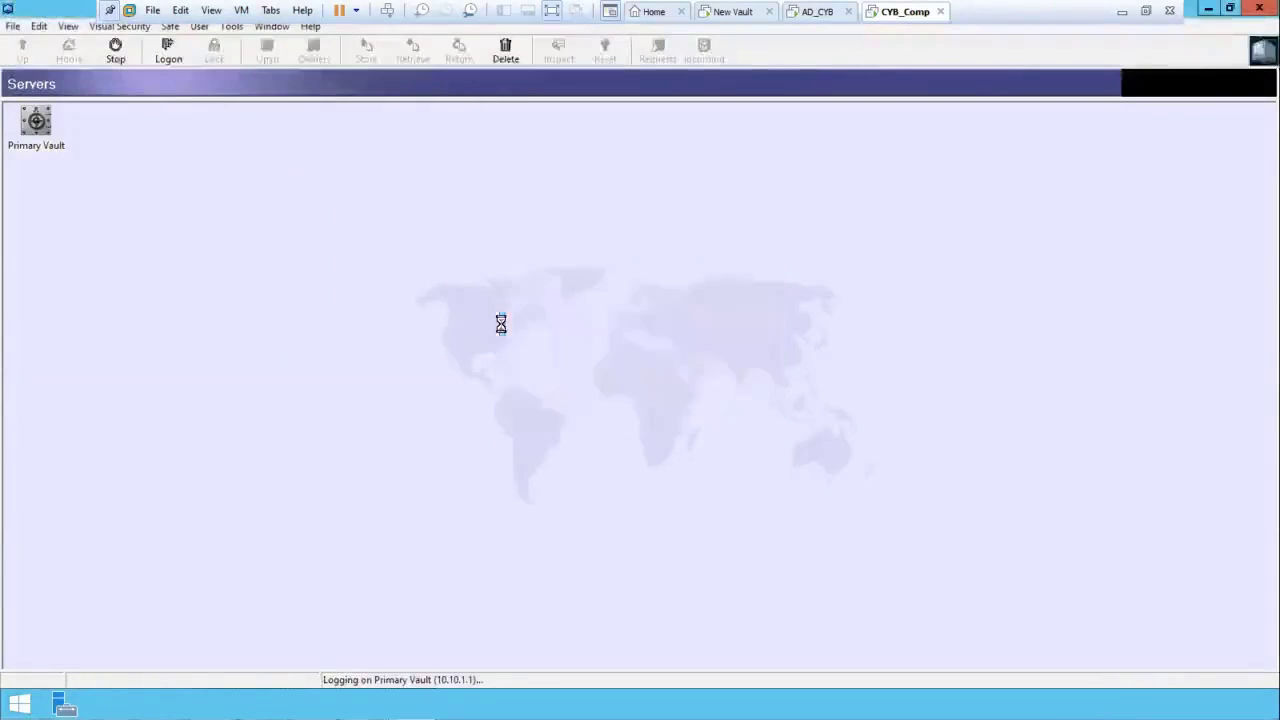
# - Select the PSM safe in Primary Vault's list of safes
pyautogui.click(127, 420)
pyautogui.write('psm')
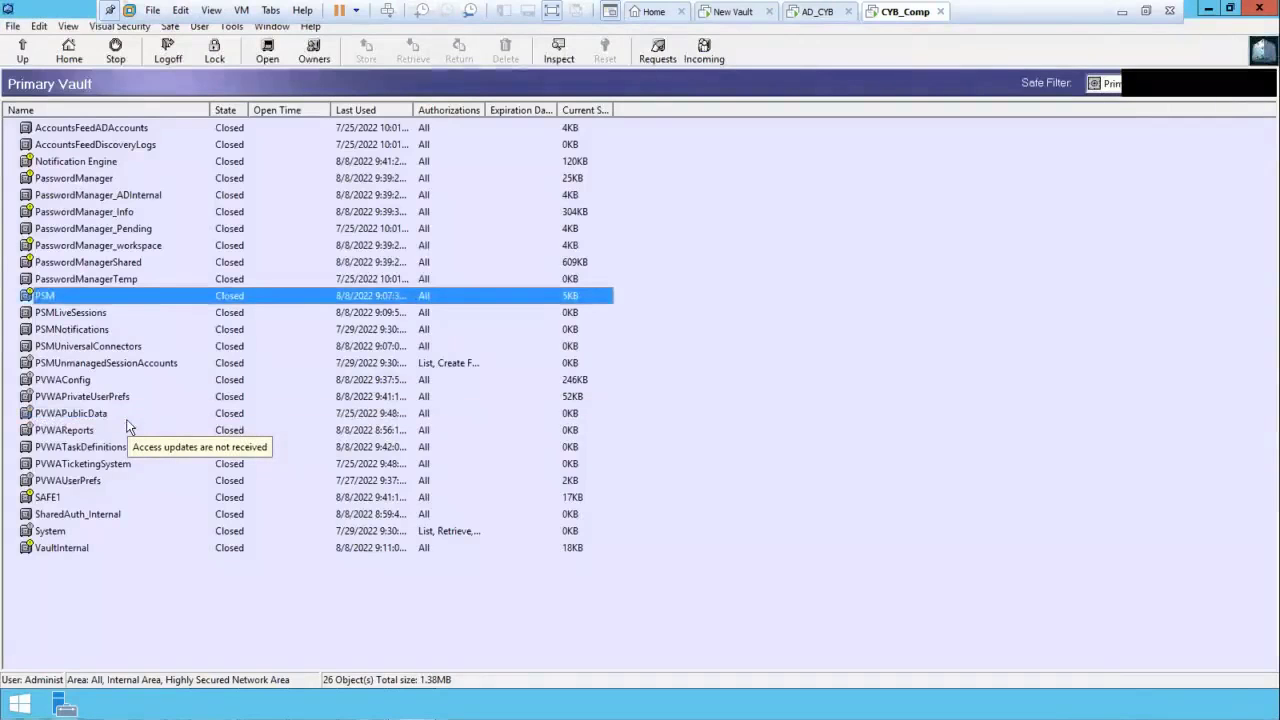